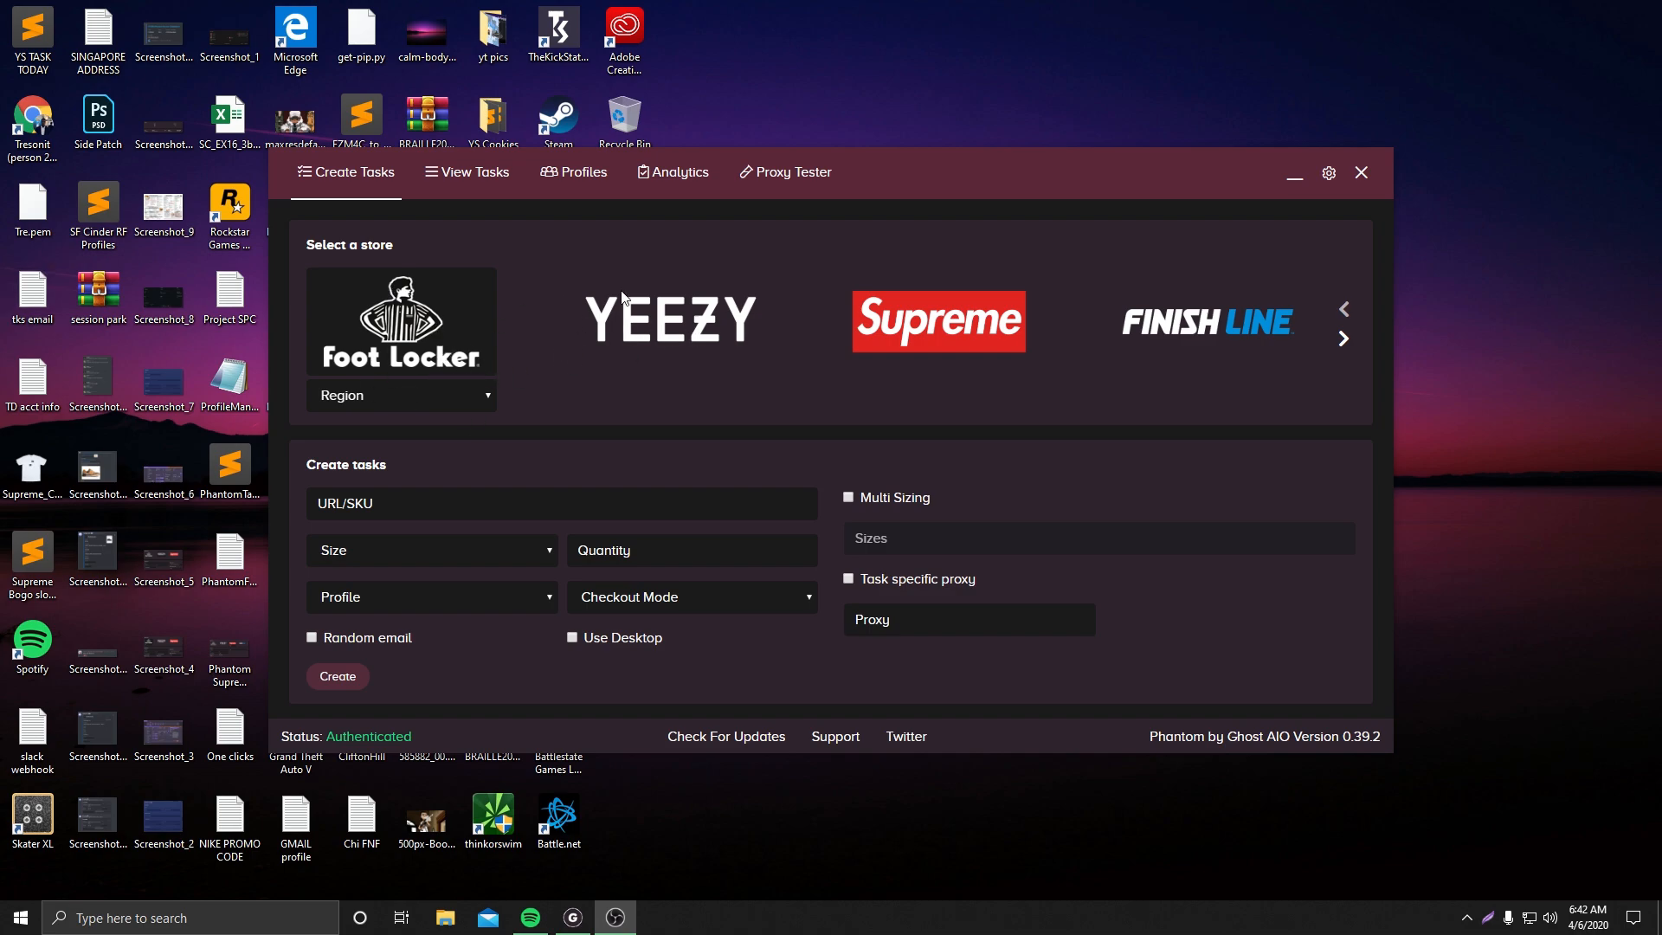
# Set the Foot Locker store's region to US
pyautogui.click(431, 397)
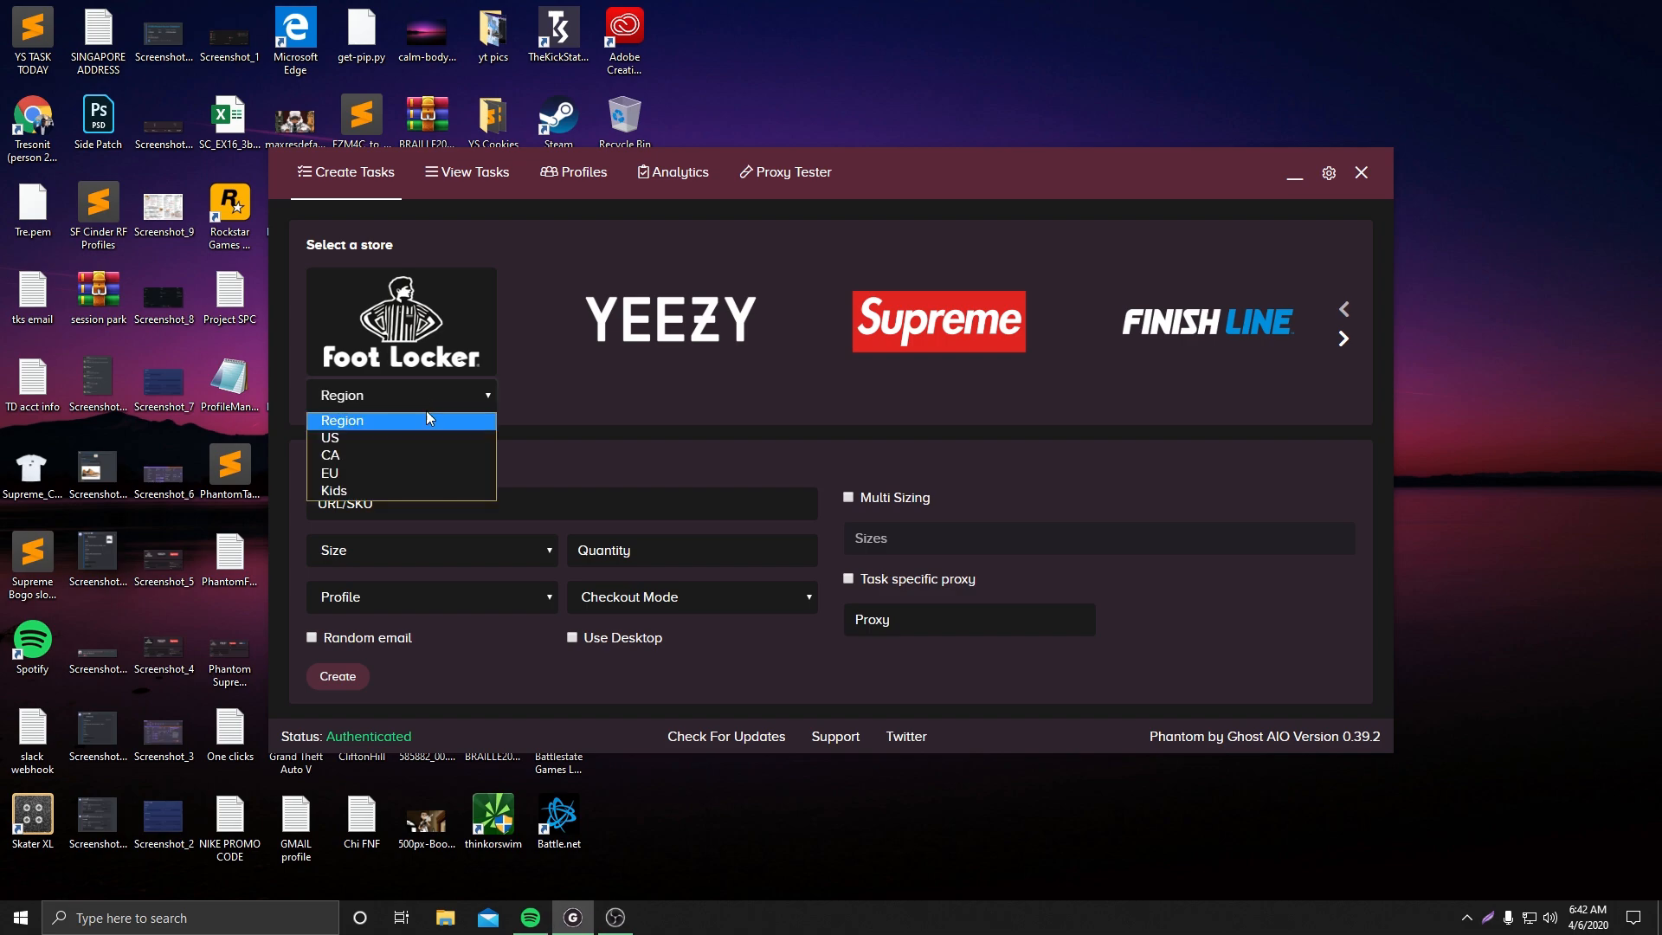
pyautogui.click(396, 439)
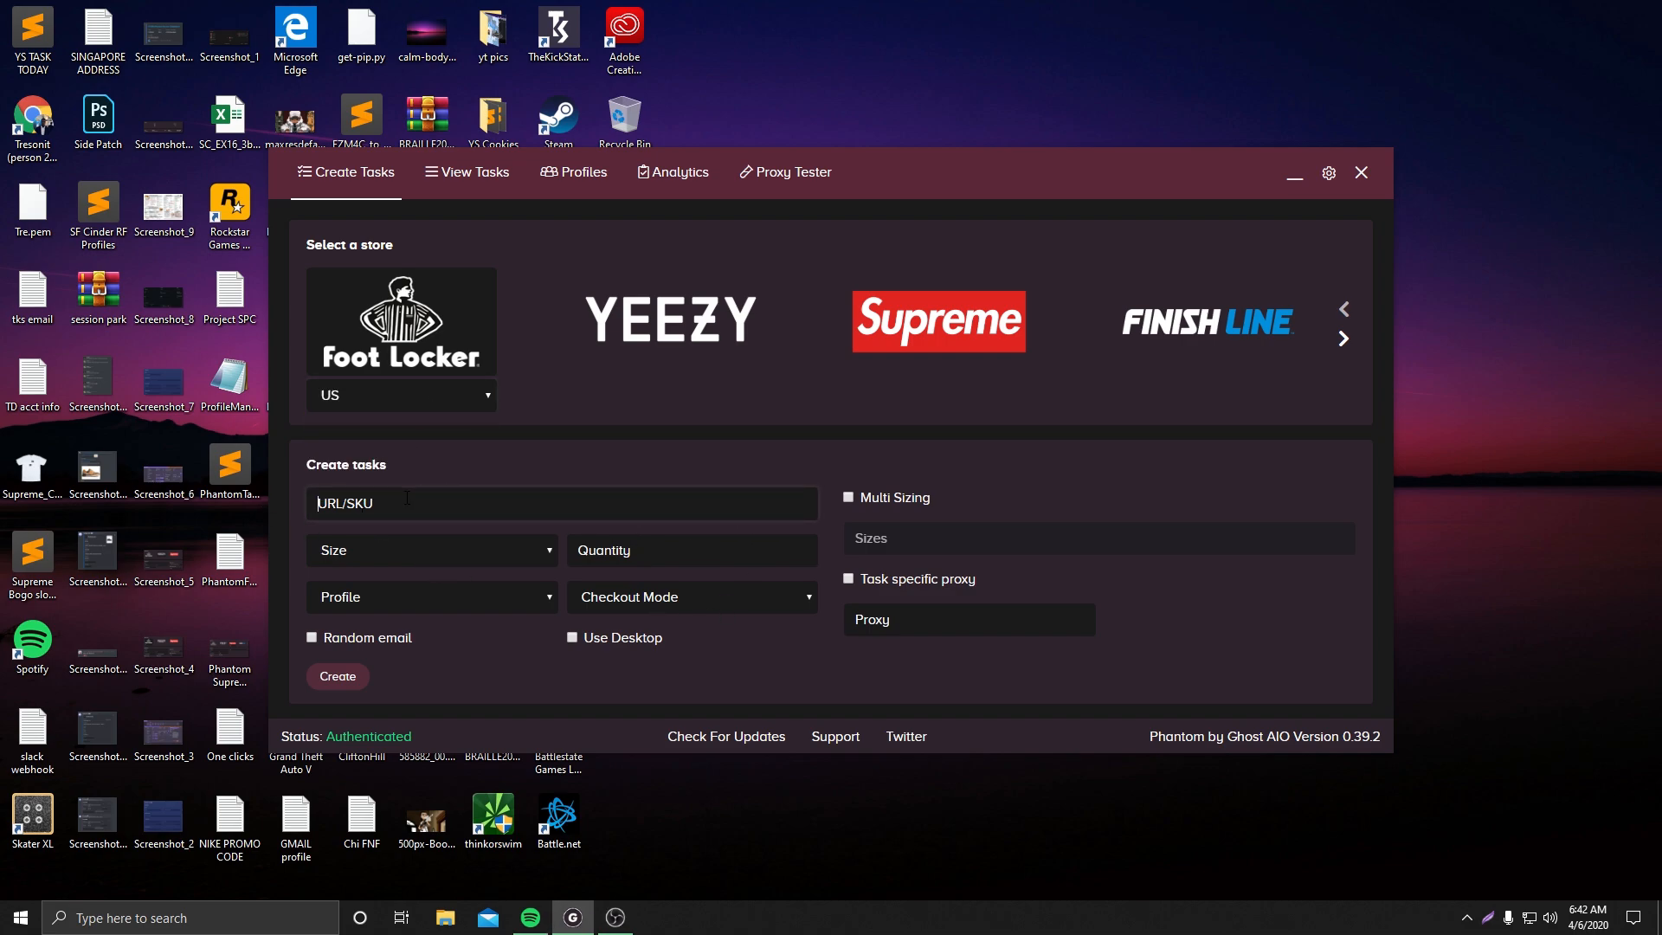
# Open Chrome and search for footlocker to reach the Foot Locker website
pyautogui.click(294, 917)
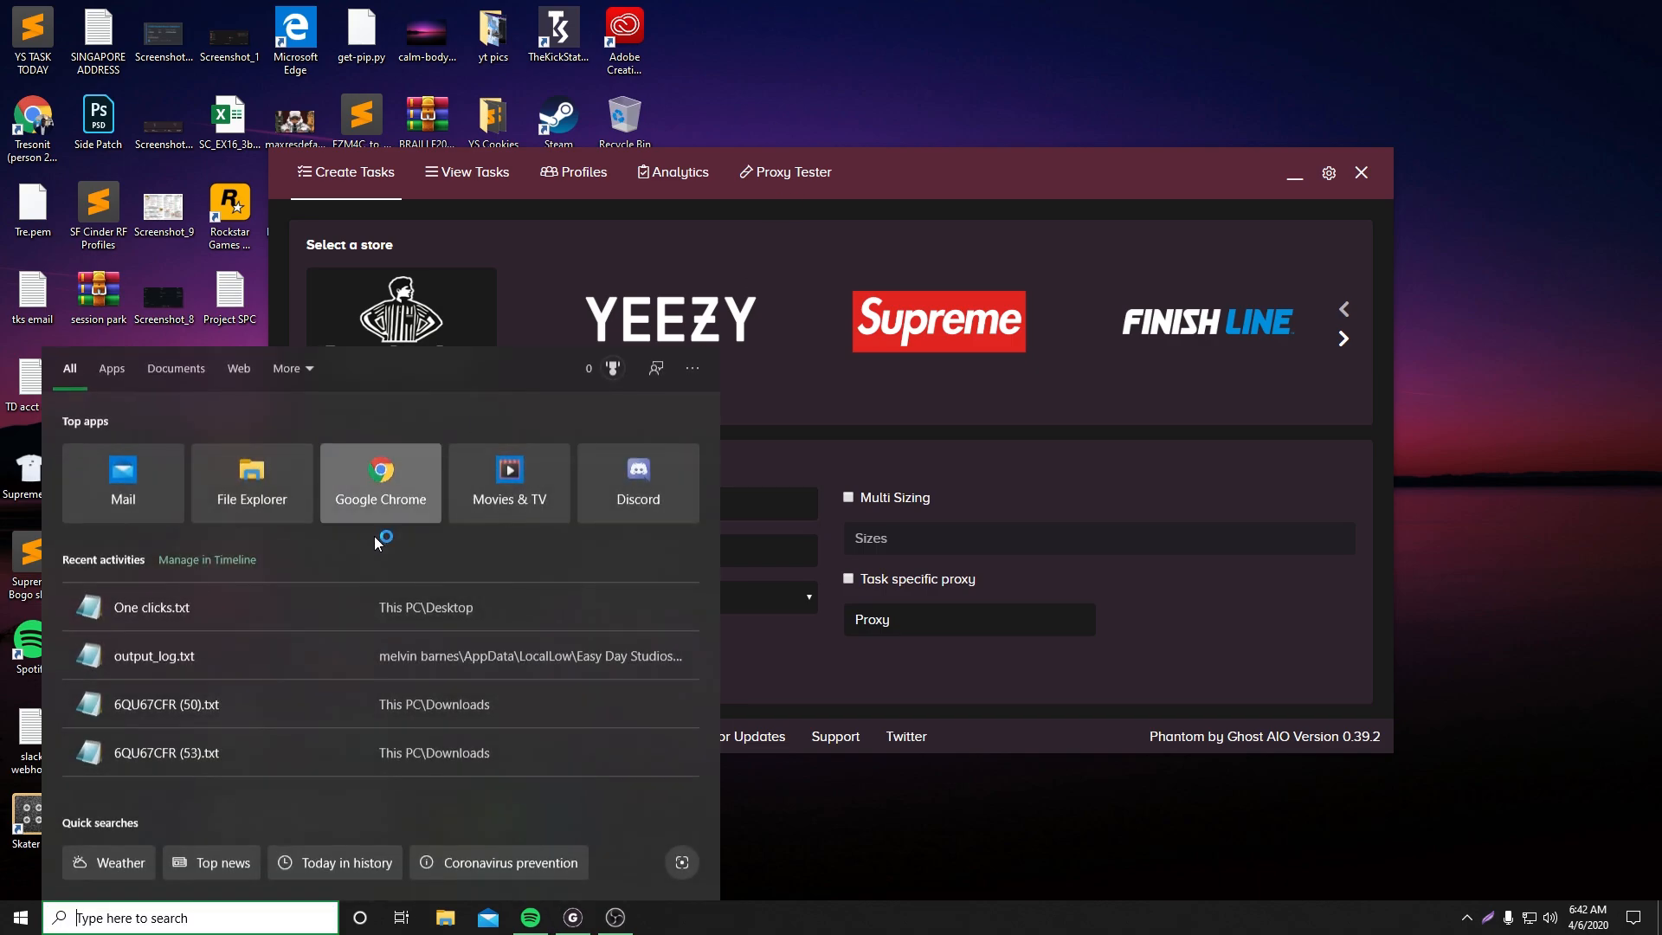
pyautogui.click(386, 493)
pyautogui.write('f')
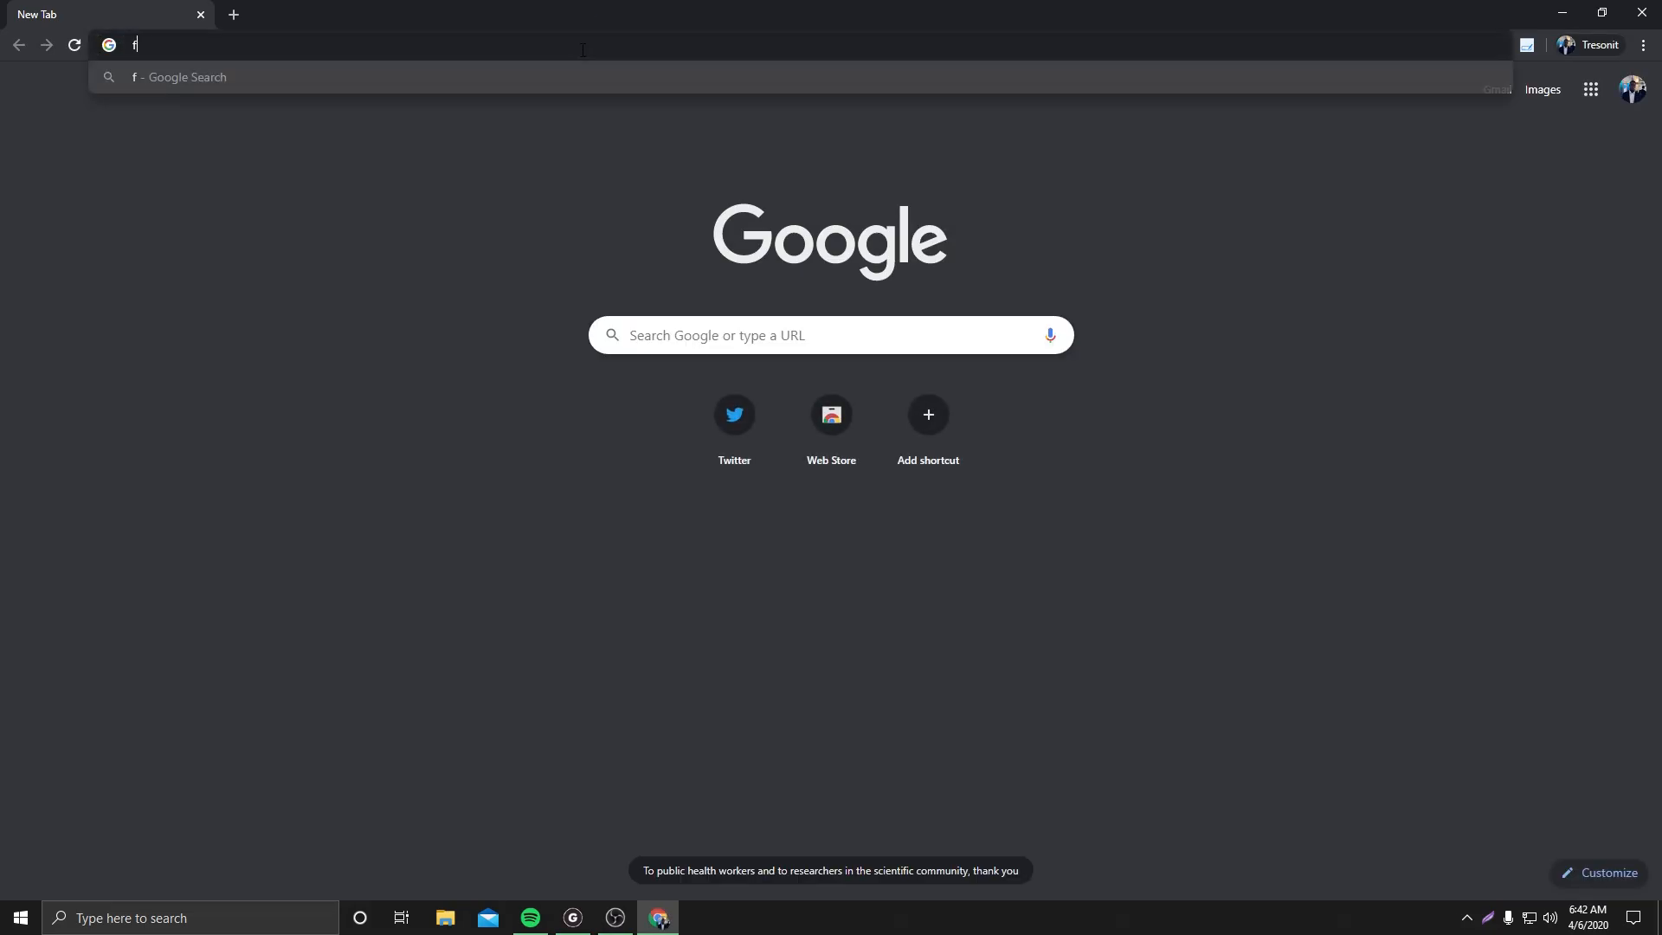
pyautogui.write('ootloc')
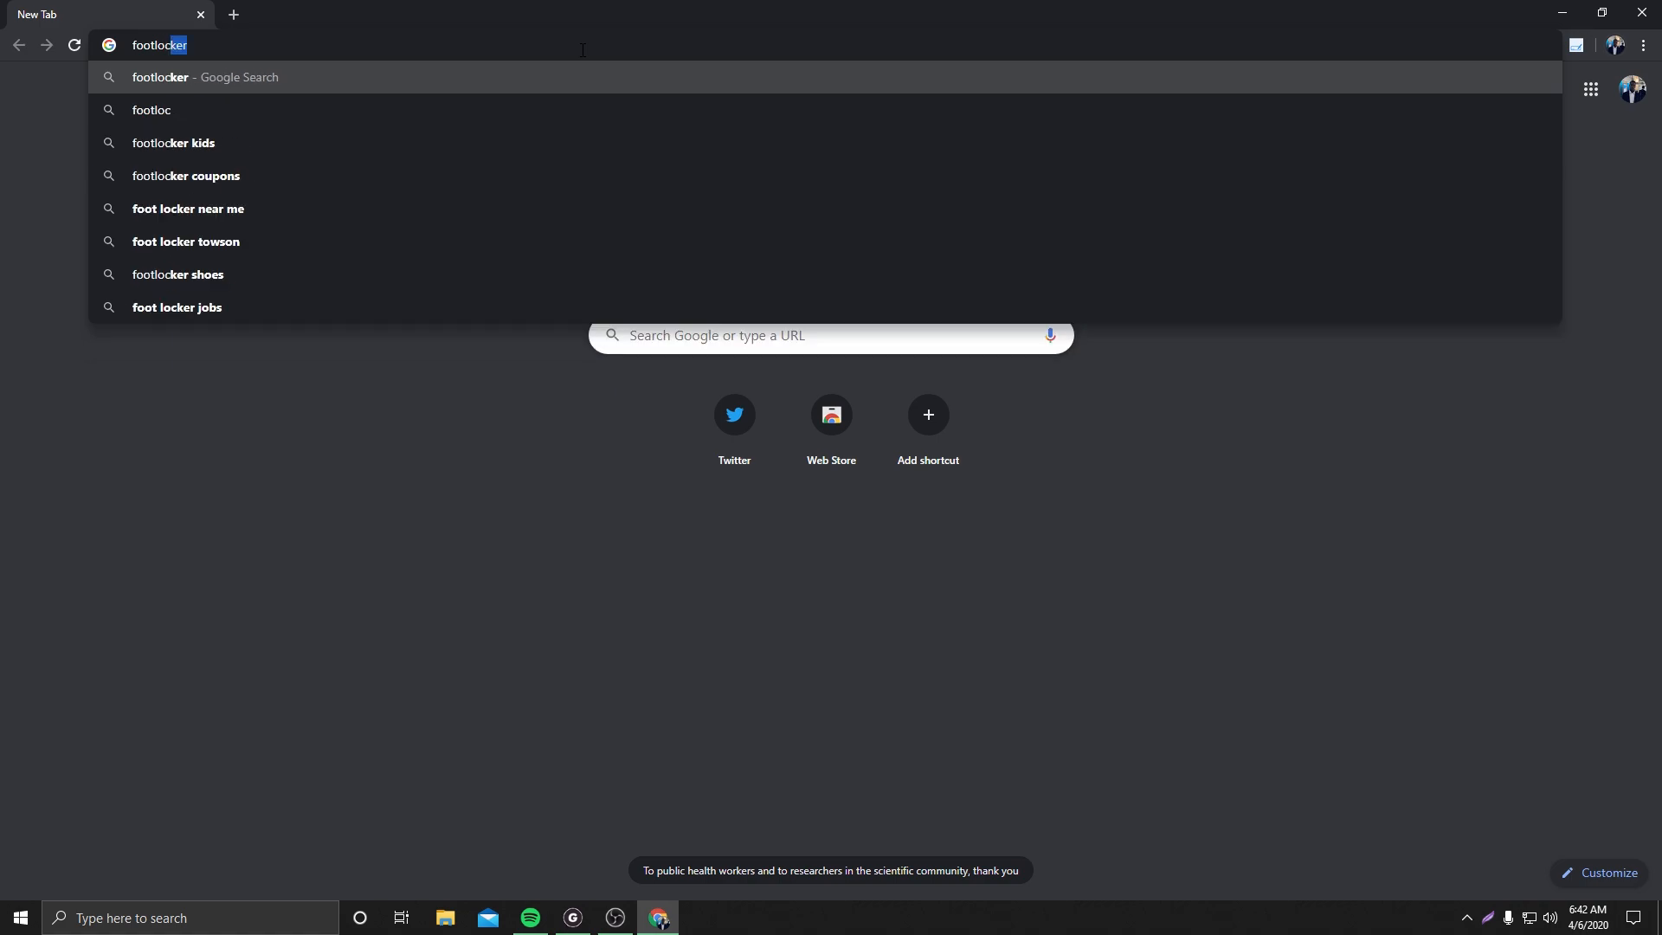
pyautogui.write('ker')
pyautogui.press('Return')
pyautogui.click(324, 565)
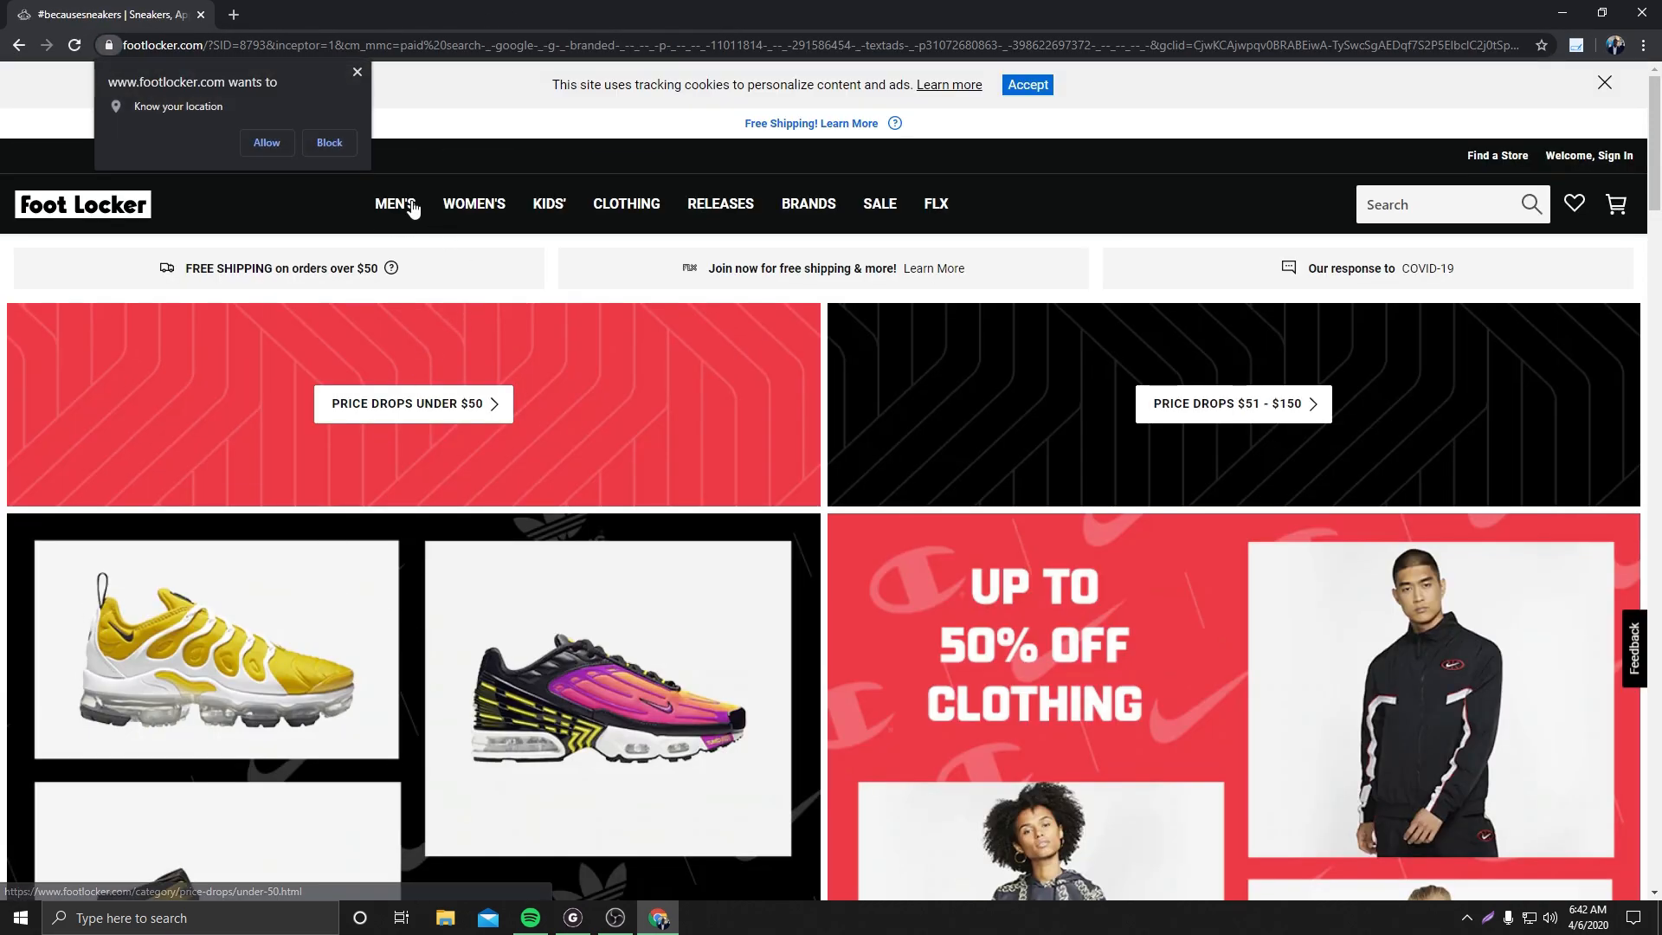
# Browse men's Lifestyle shoes and open the Nike Air Force 1 Low product page
pyautogui.moveTo(406, 207)
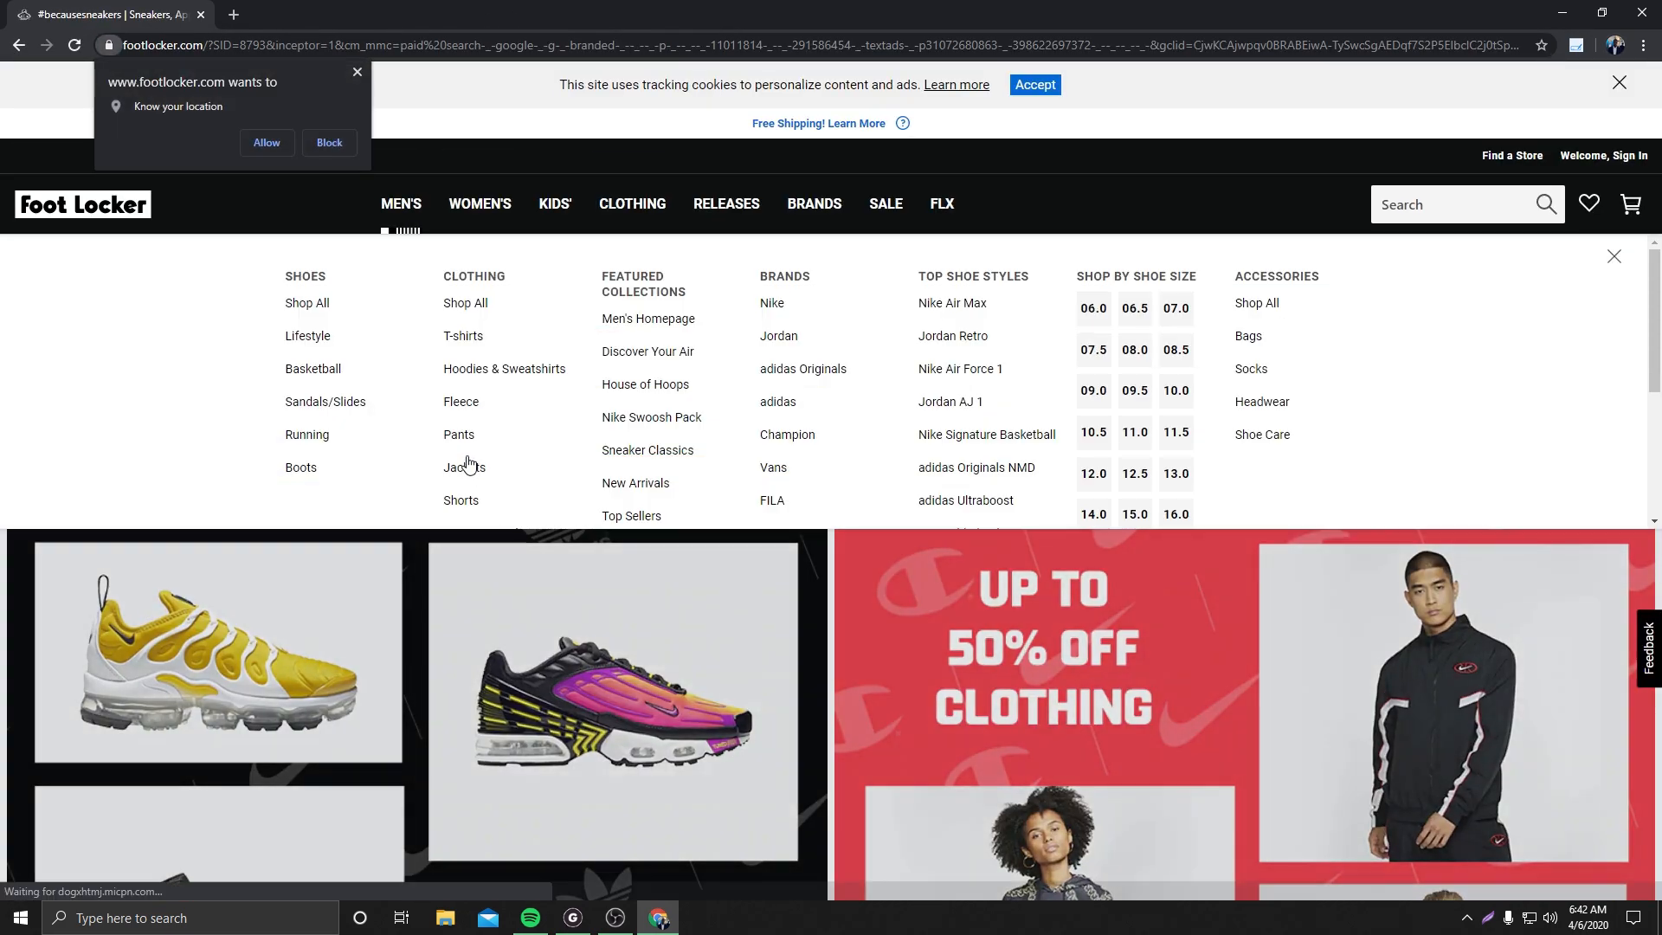
pyautogui.click(321, 338)
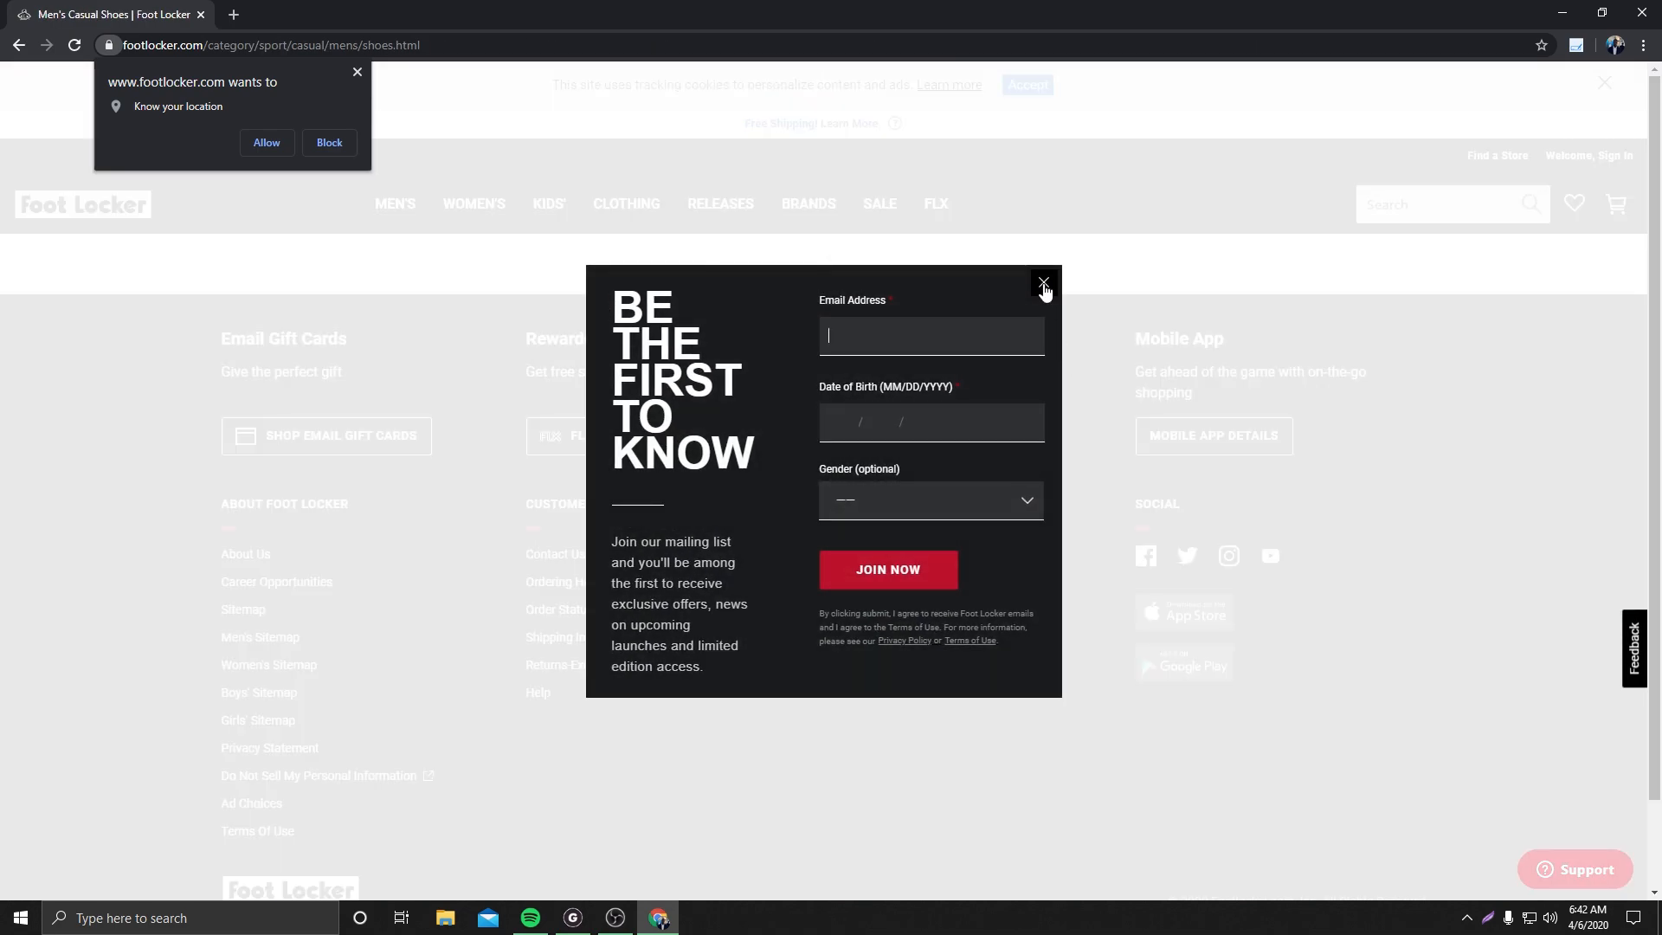
pyautogui.click(1044, 284)
pyautogui.click(638, 605)
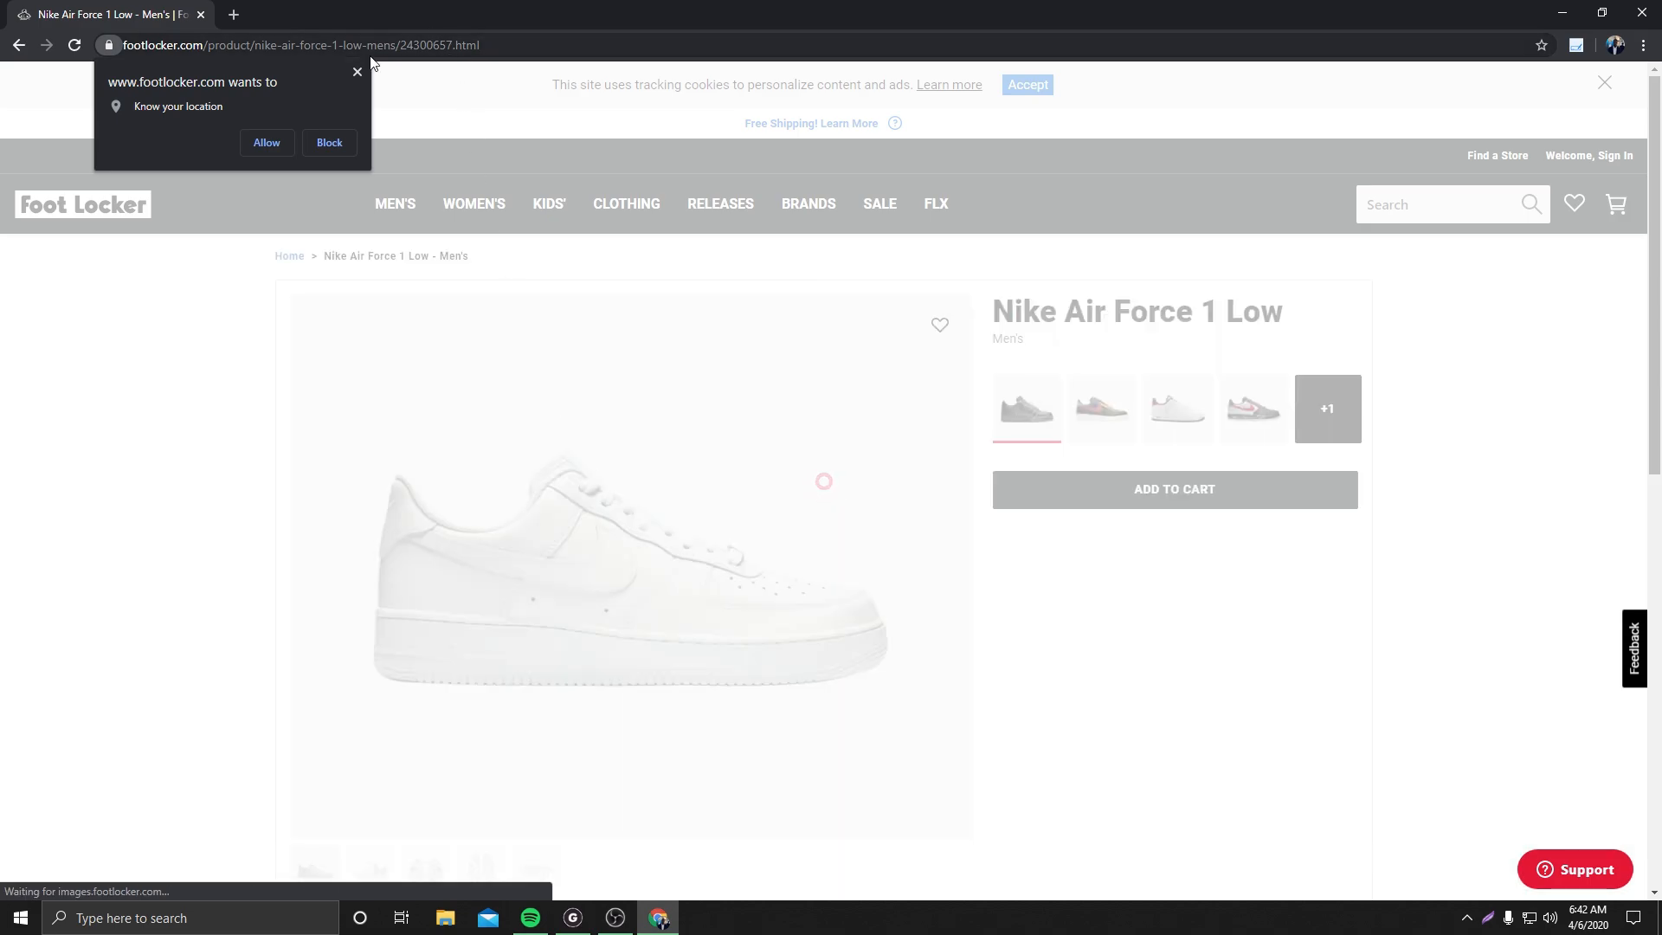
# Copy the product SKU 24300657 from the page address and paste it into the task's URL/SKU field
pyautogui.click(357, 72)
pyautogui.moveTo(470, 45); pyautogui.dragTo(510, 44)
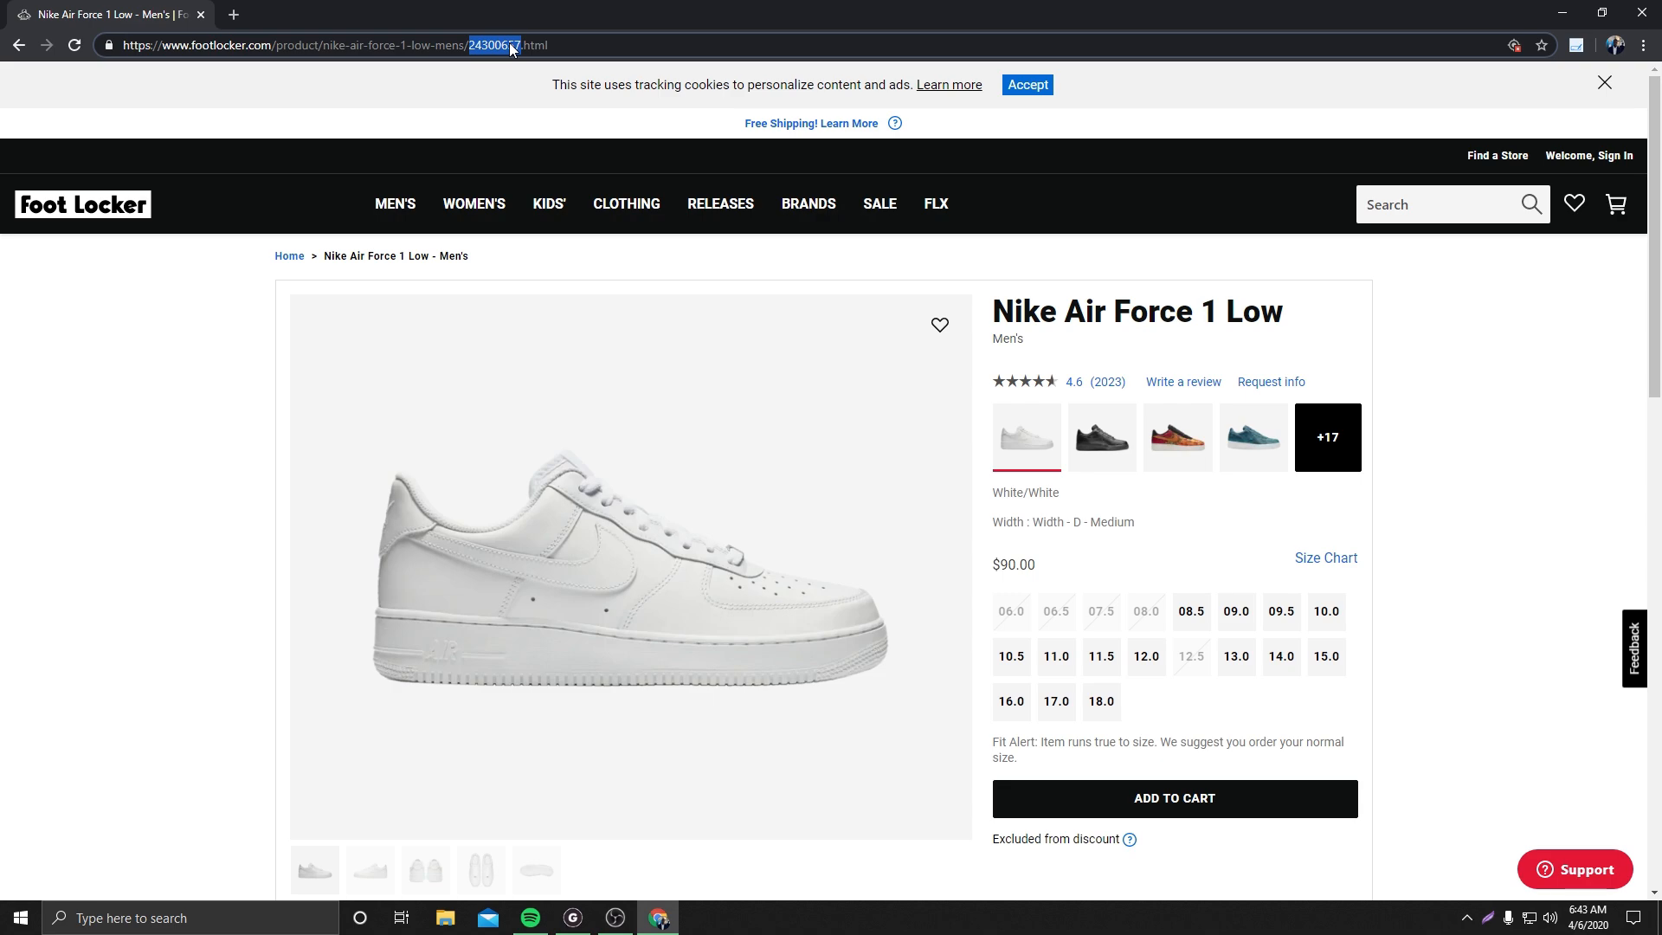
pyautogui.rightClick(511, 49)
pyautogui.click(548, 135)
pyautogui.click(1560, 10)
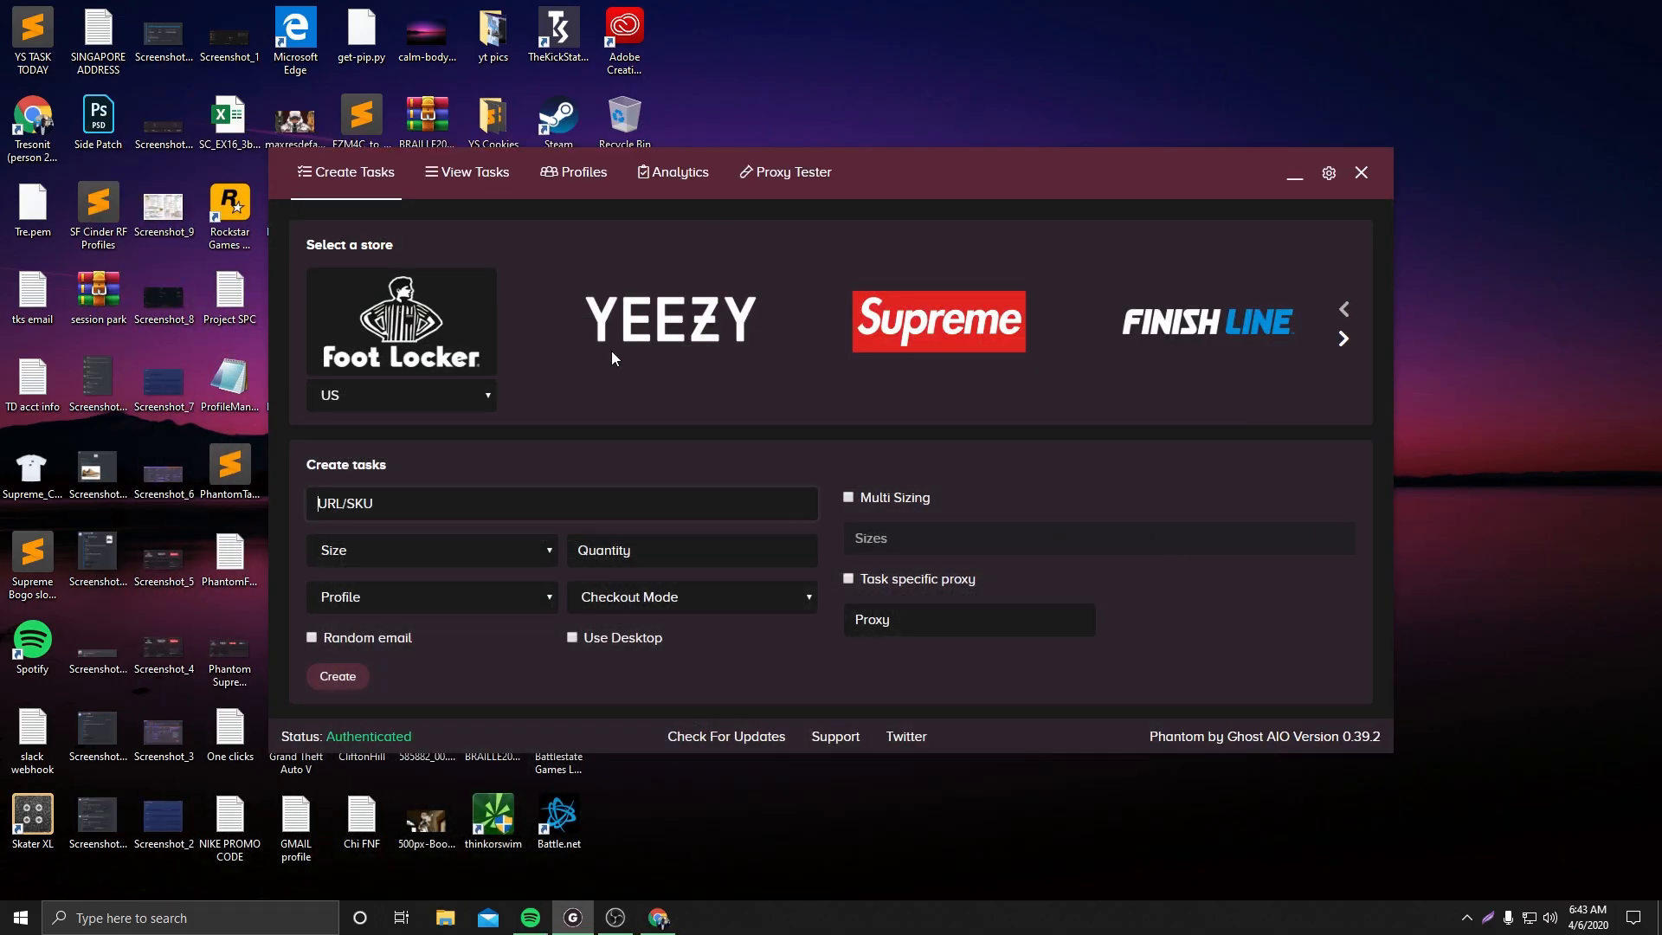
pyautogui.click(544, 507)
pyautogui.hotkey('ctrl', 'v')
pyautogui.click(421, 556)
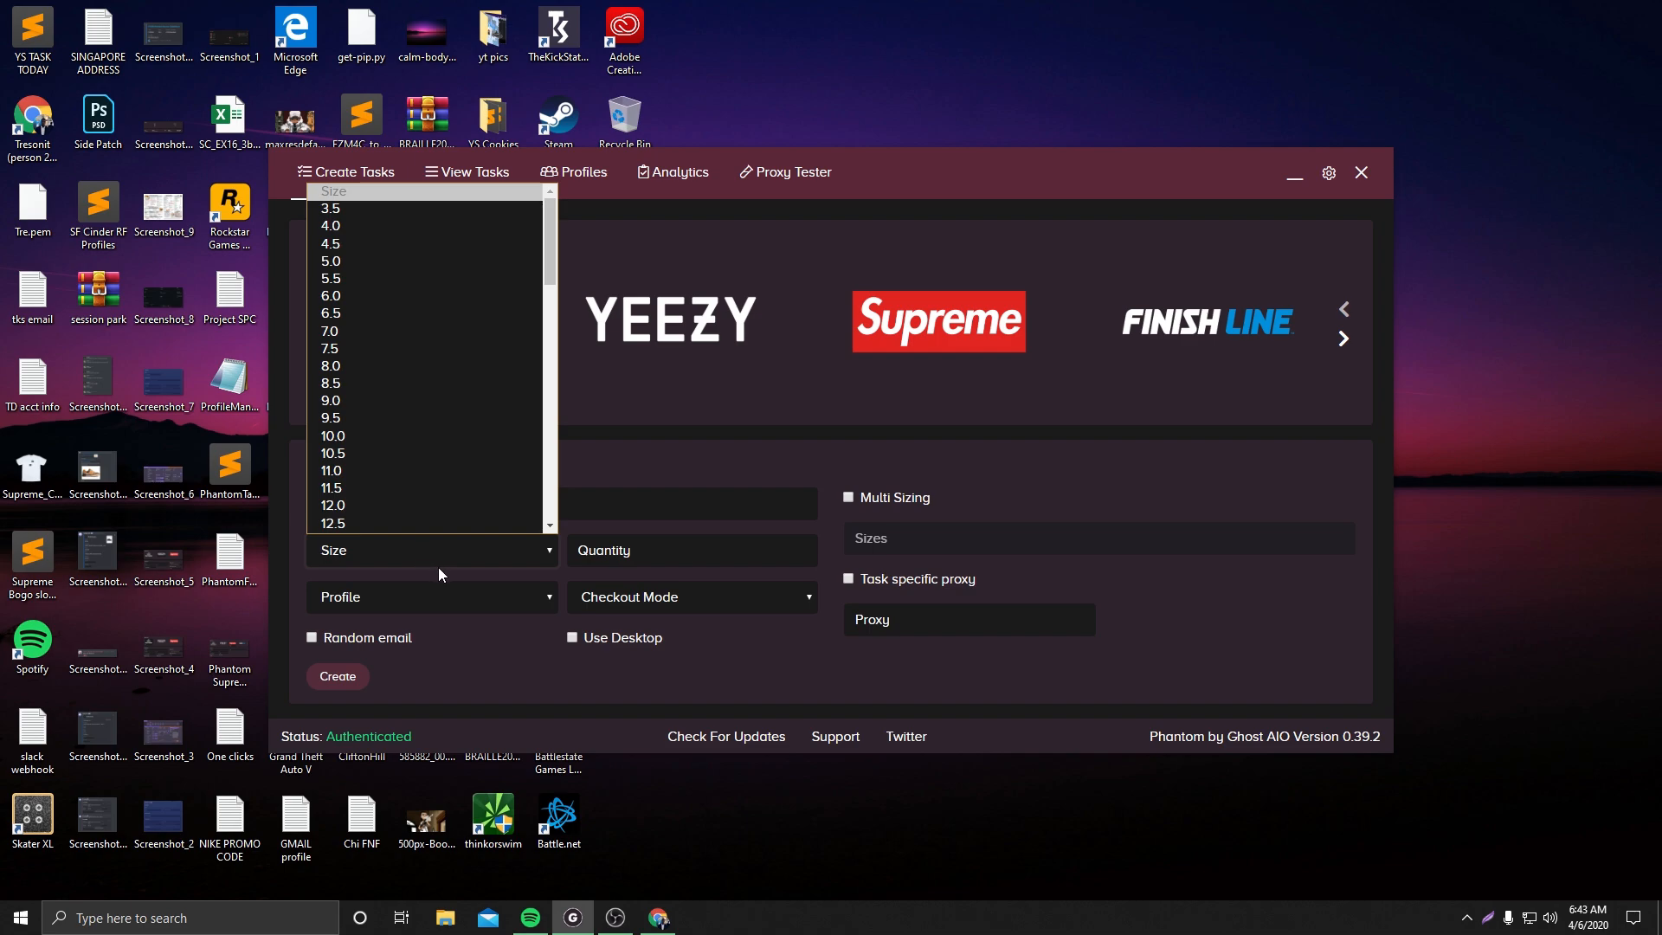
pyautogui.click(852, 497)
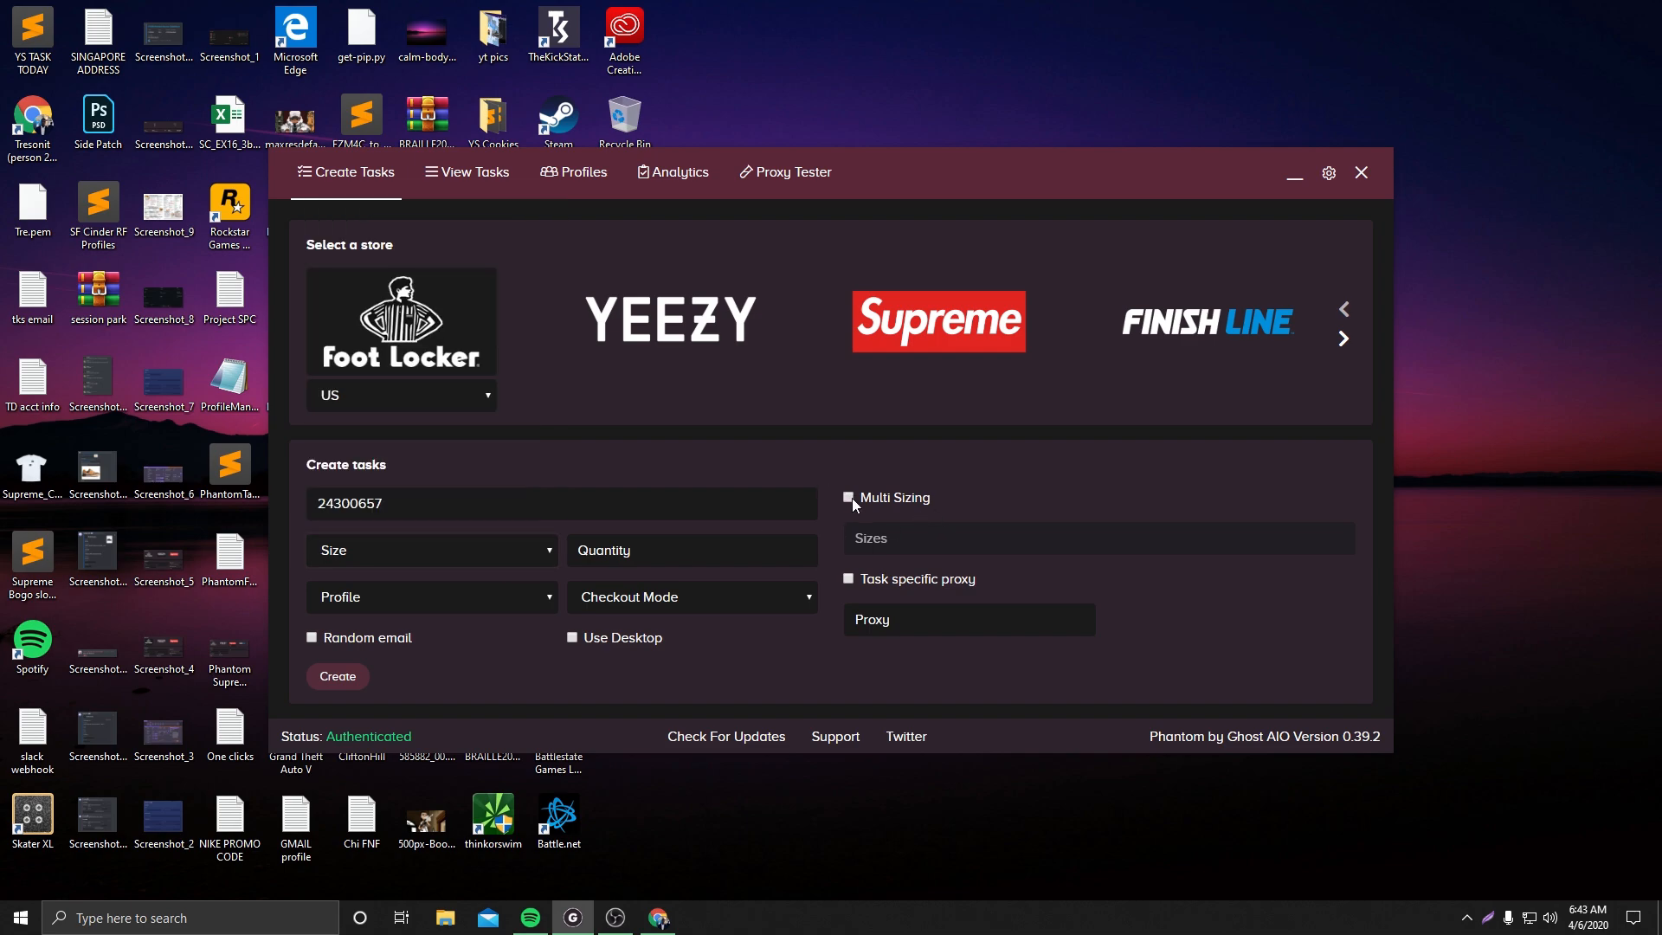
pyautogui.click(496, 544)
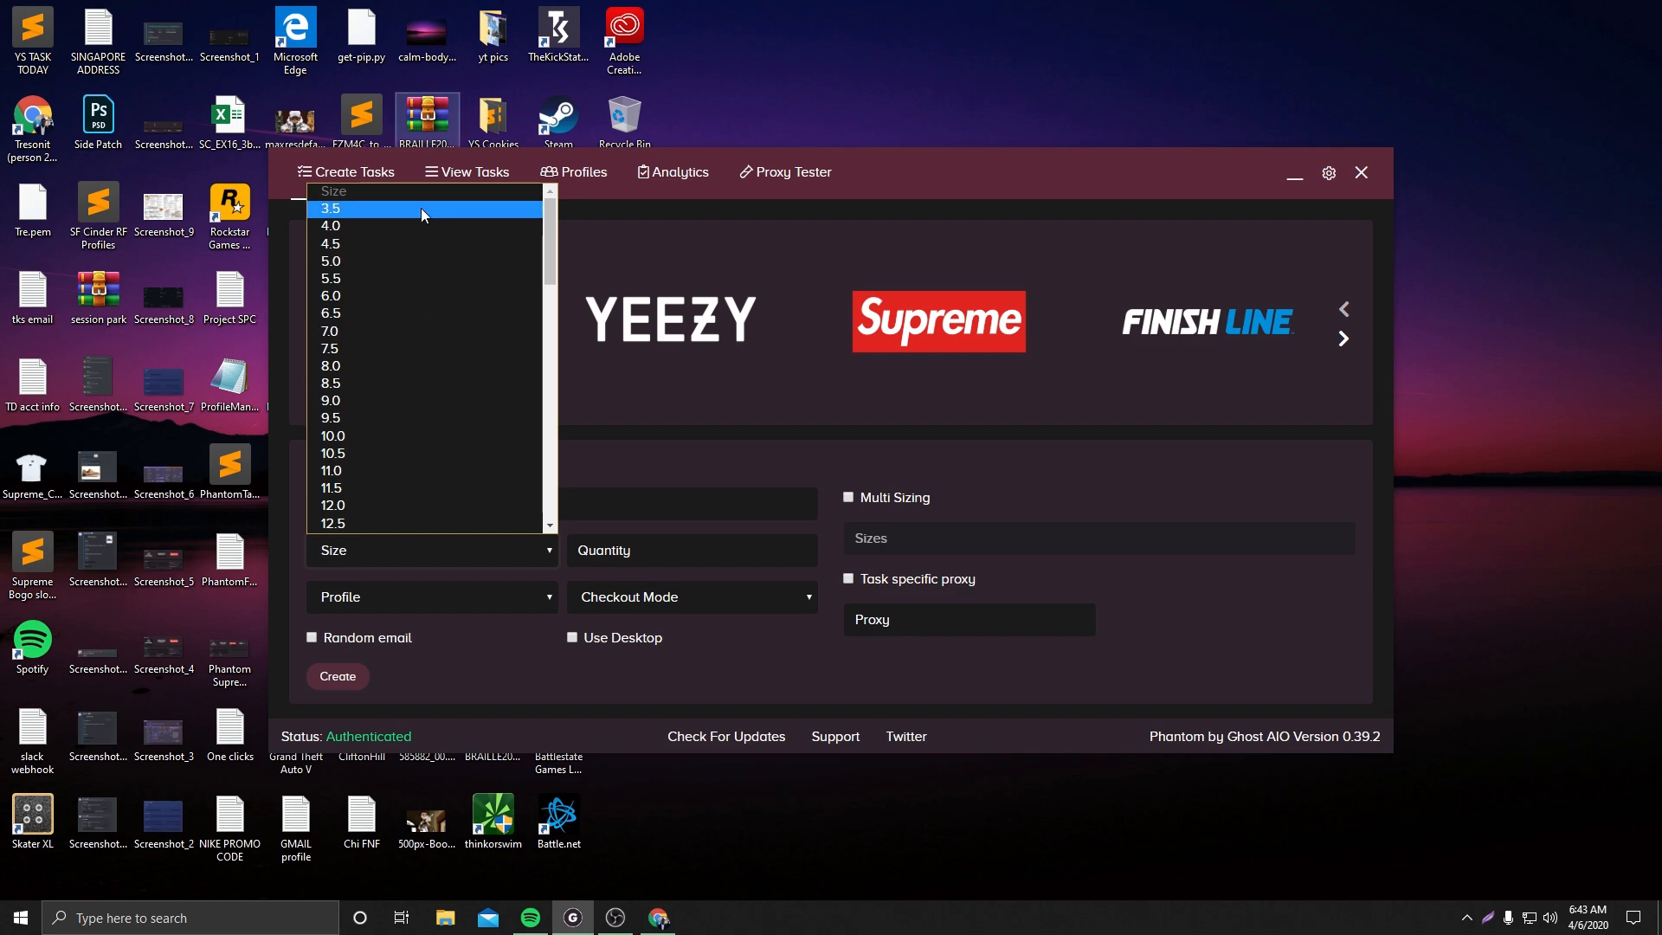
pyautogui.click(726, 475)
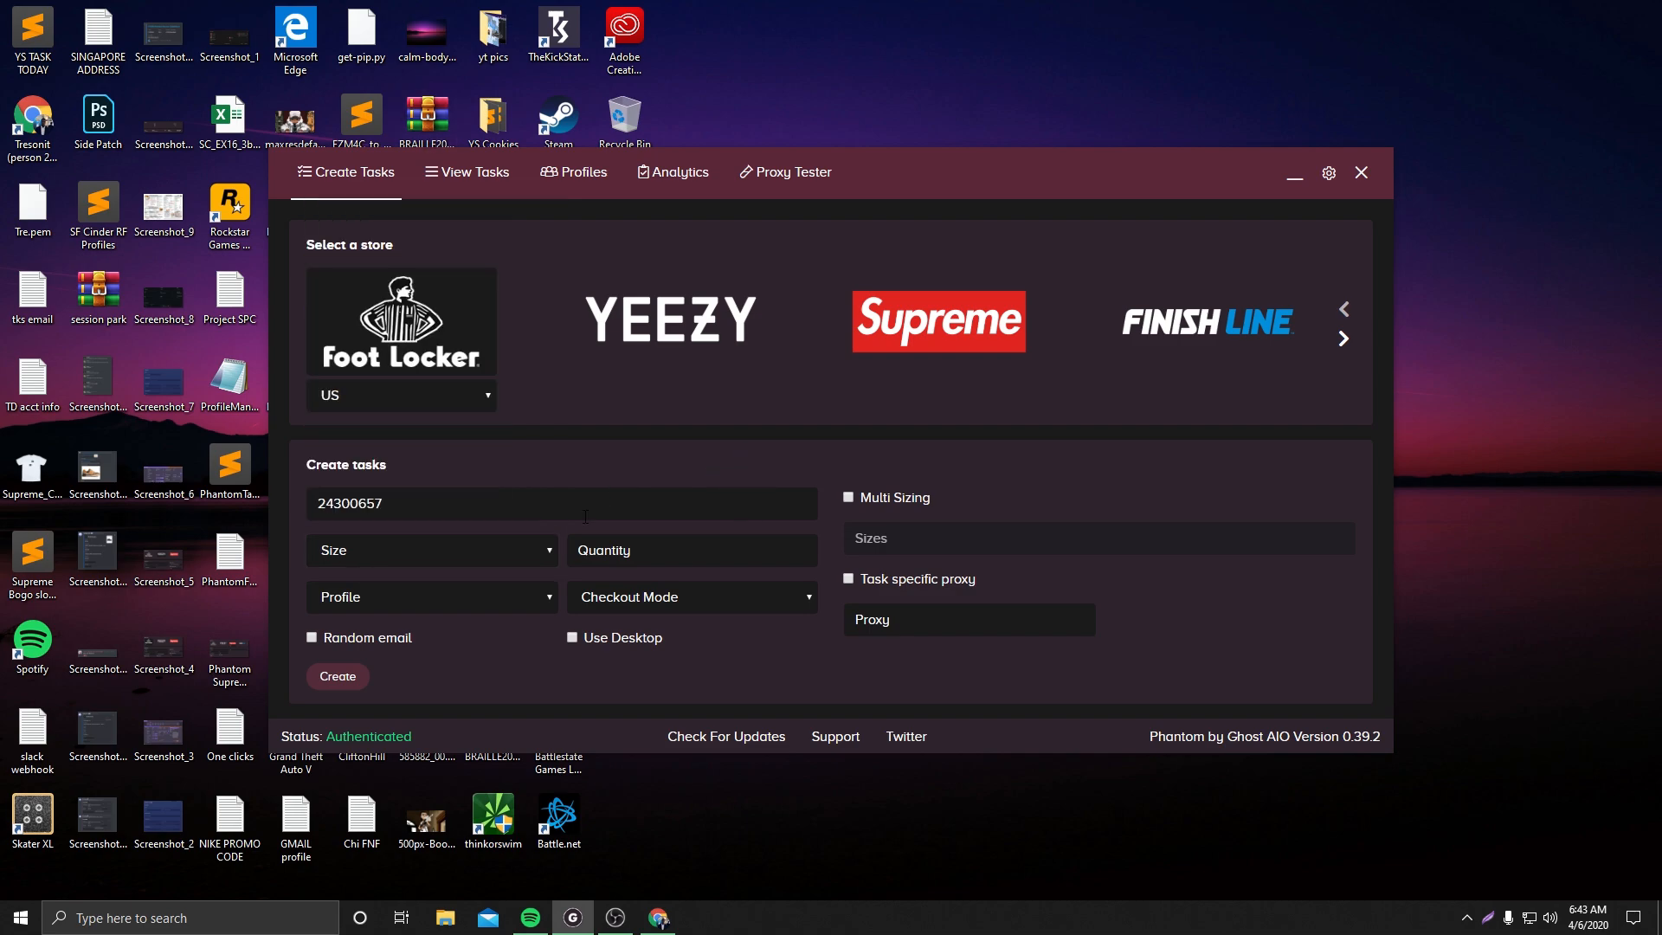
pyautogui.click(469, 555)
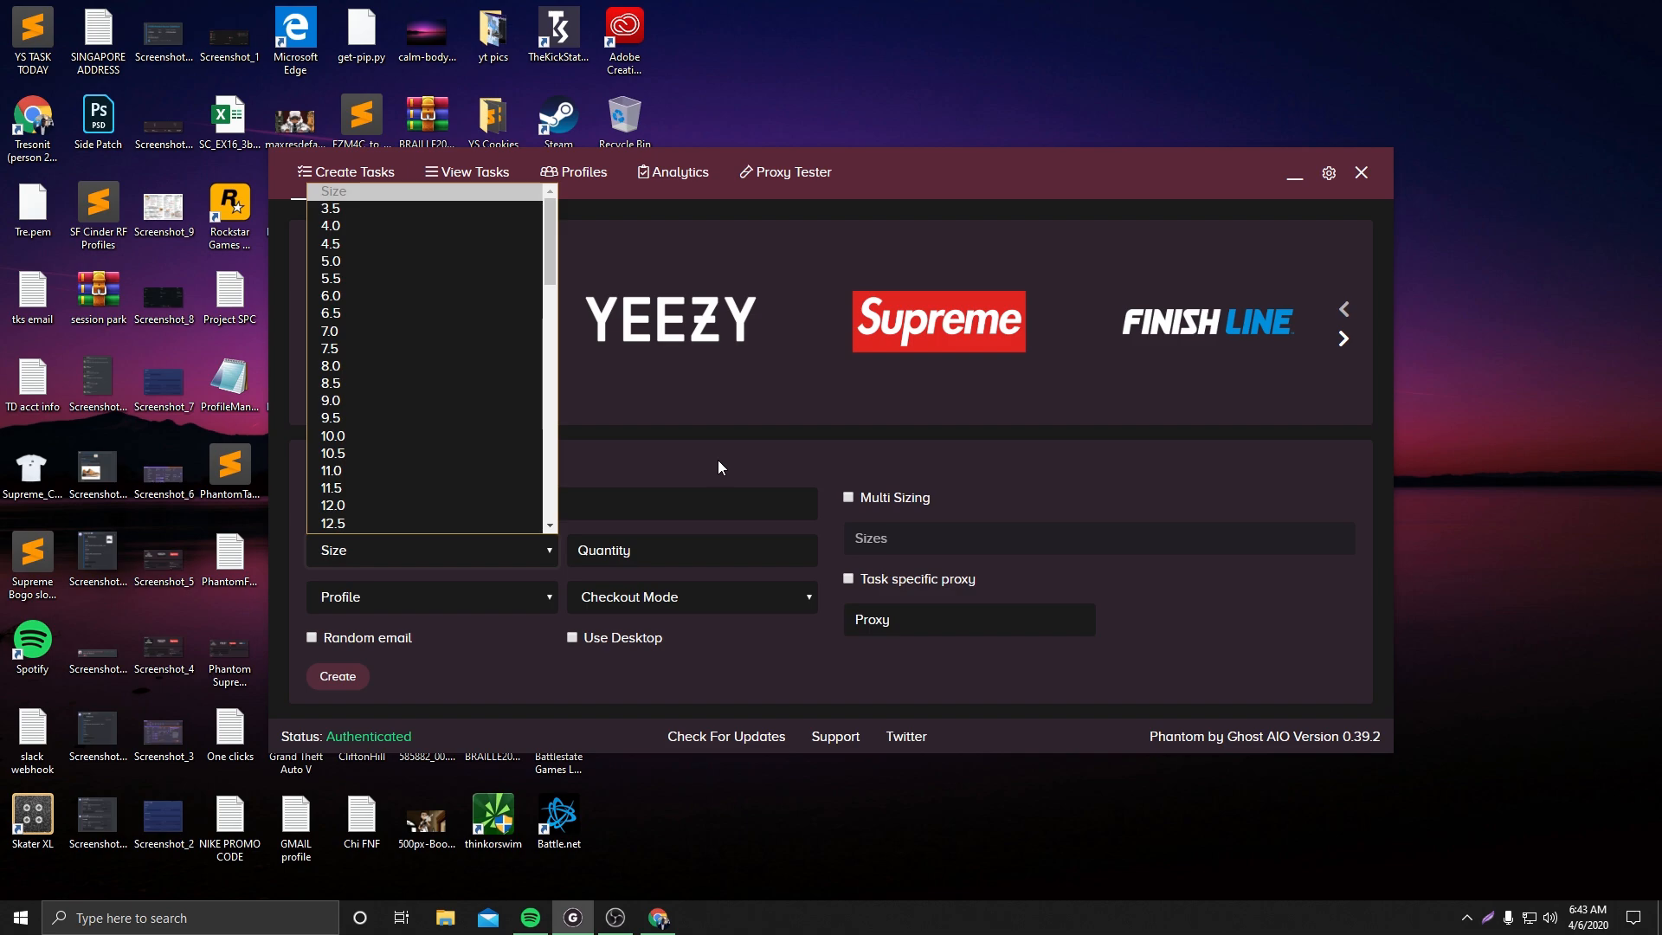
pyautogui.click(872, 502)
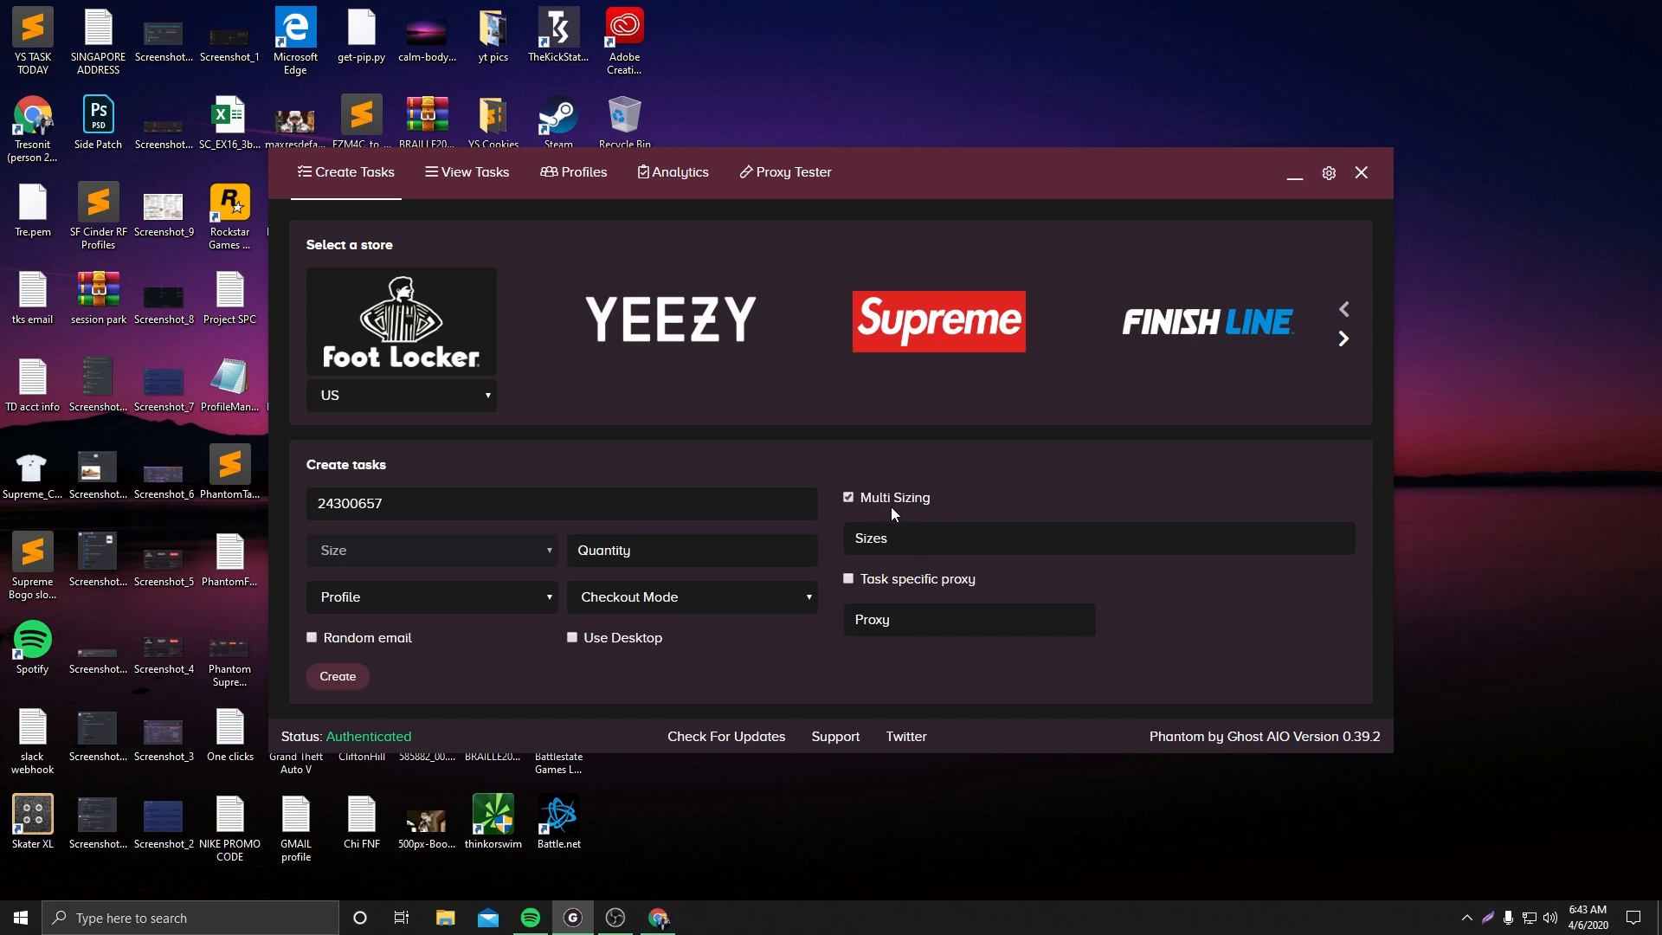
pyautogui.click(890, 513)
# Set the task size to 10.0 and the quantity to 2
pyautogui.click(383, 559)
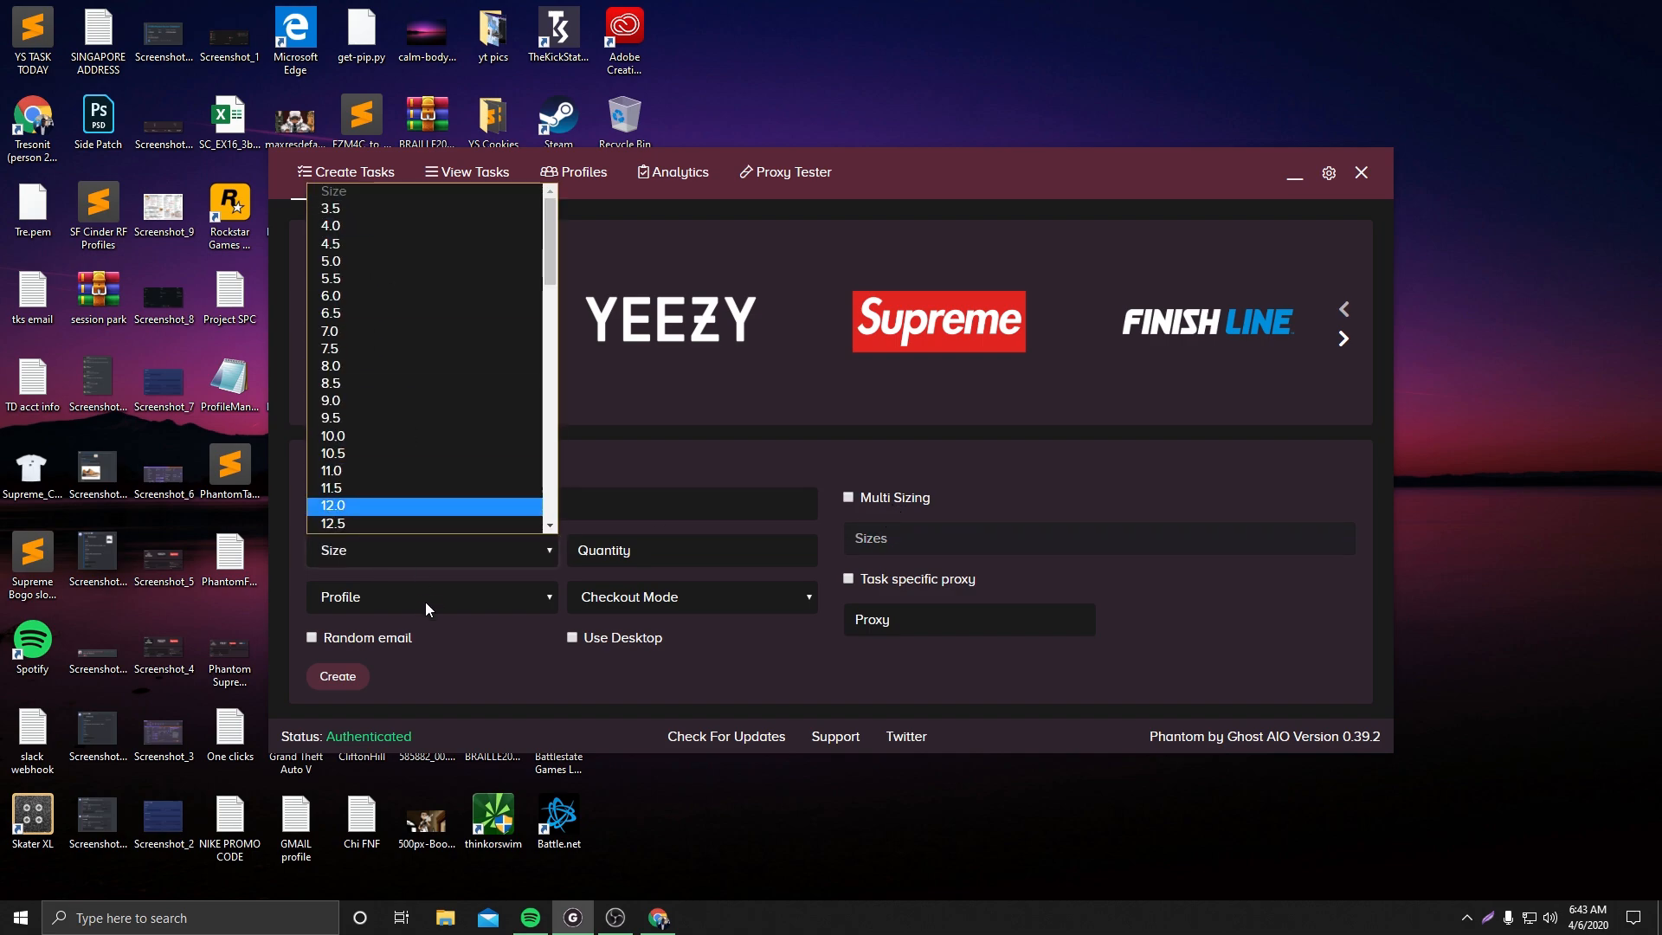
pyautogui.scroll(-1, 417, 497)
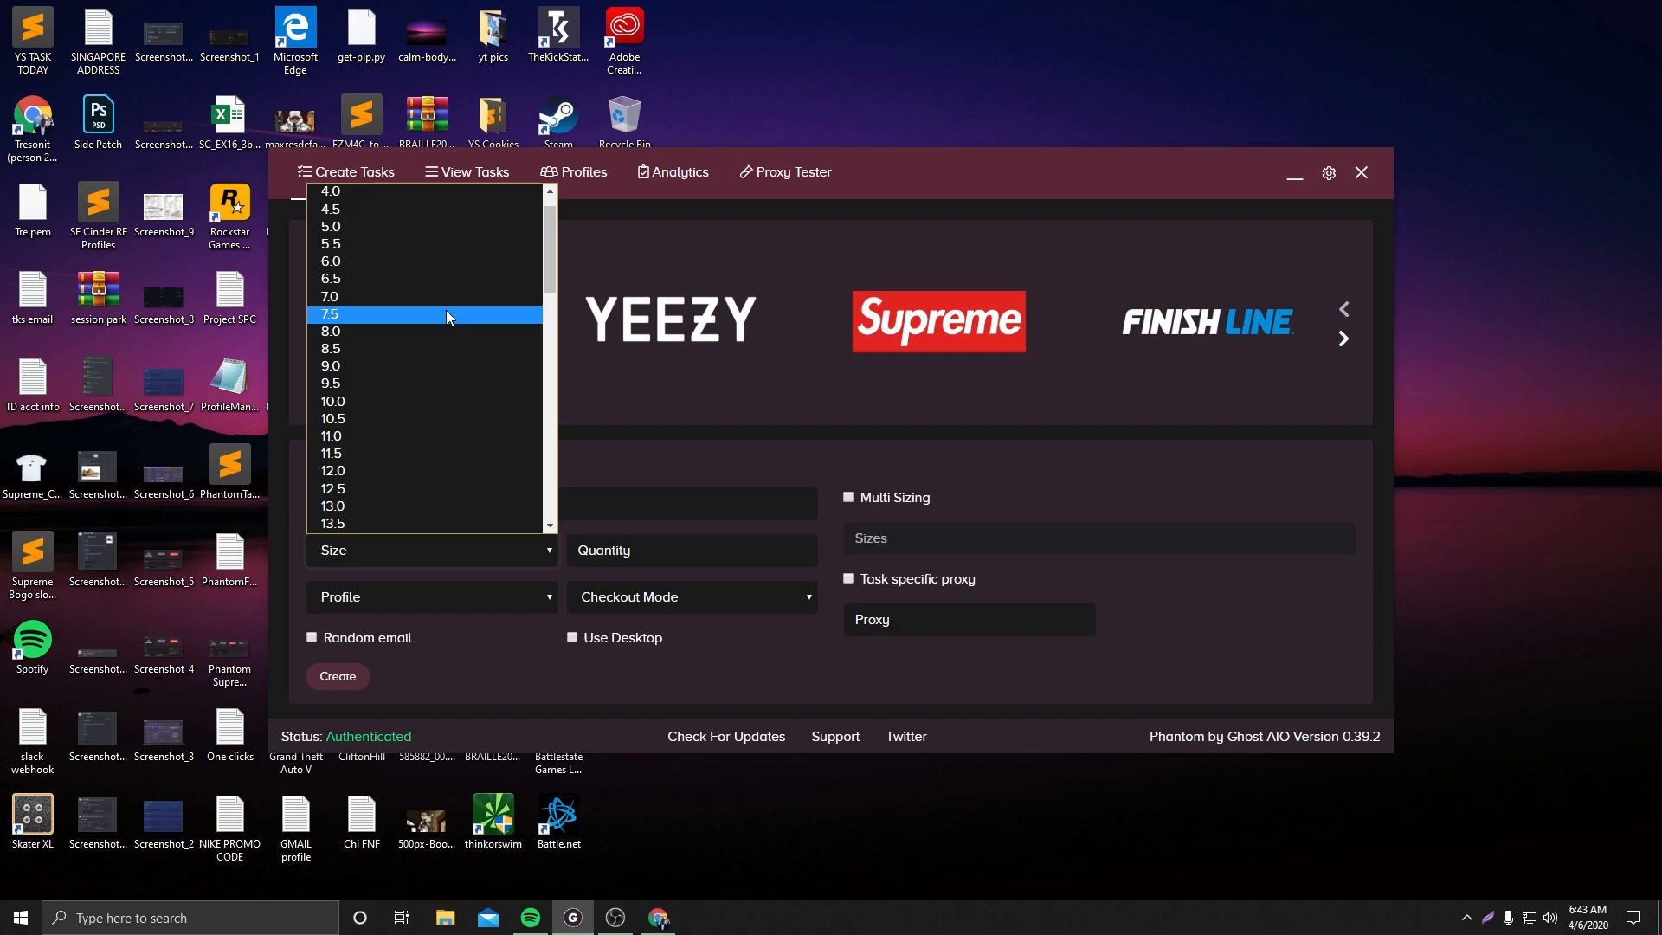
pyautogui.click(443, 400)
pyautogui.click(579, 550)
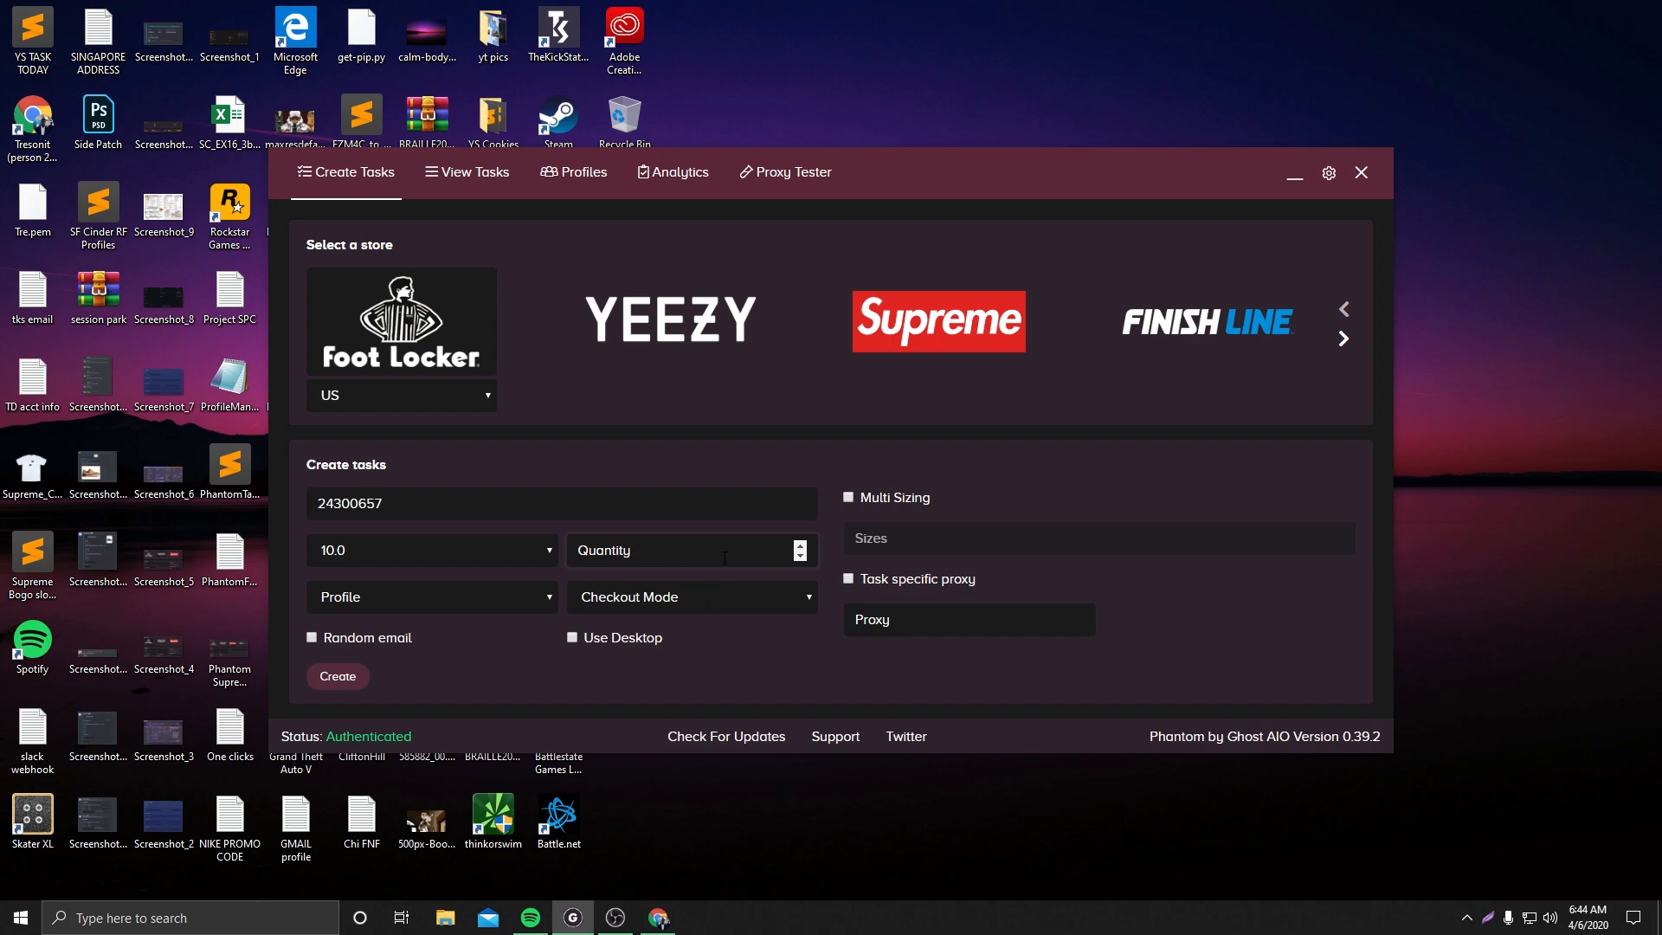
pyautogui.write('2')
# Set the profile to Use All Profiles*
pyautogui.click(478, 601)
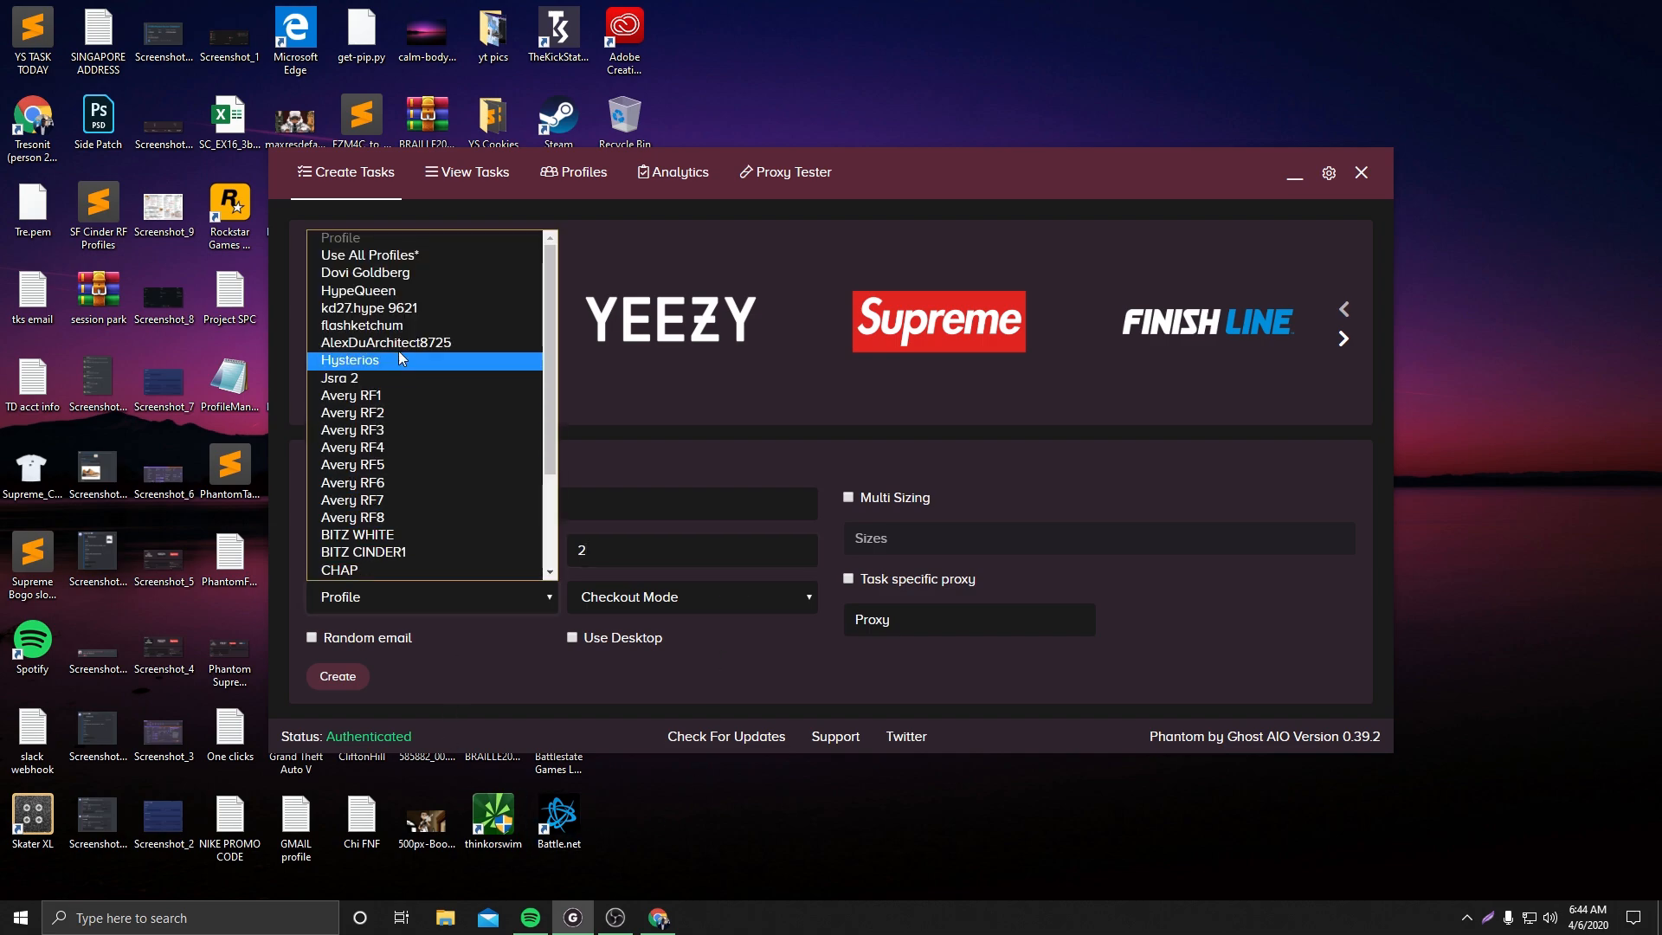
pyautogui.click(398, 251)
# Set the checkout mode to Unsafe Release *RISKY*
pyautogui.click(635, 613)
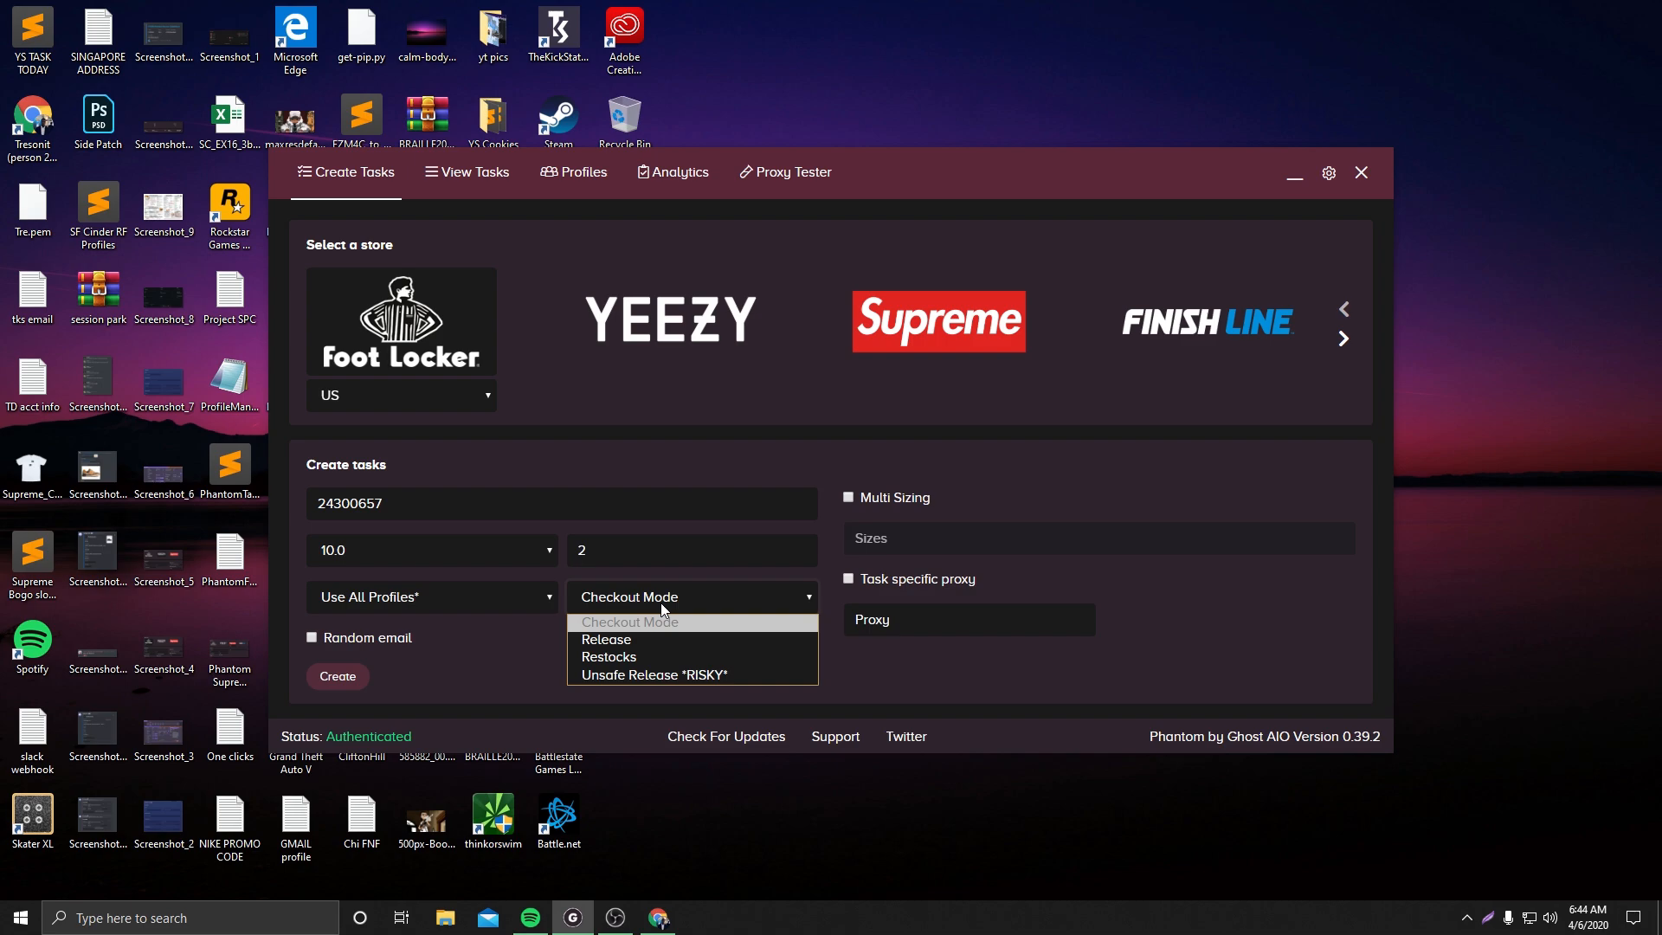
pyautogui.click(666, 677)
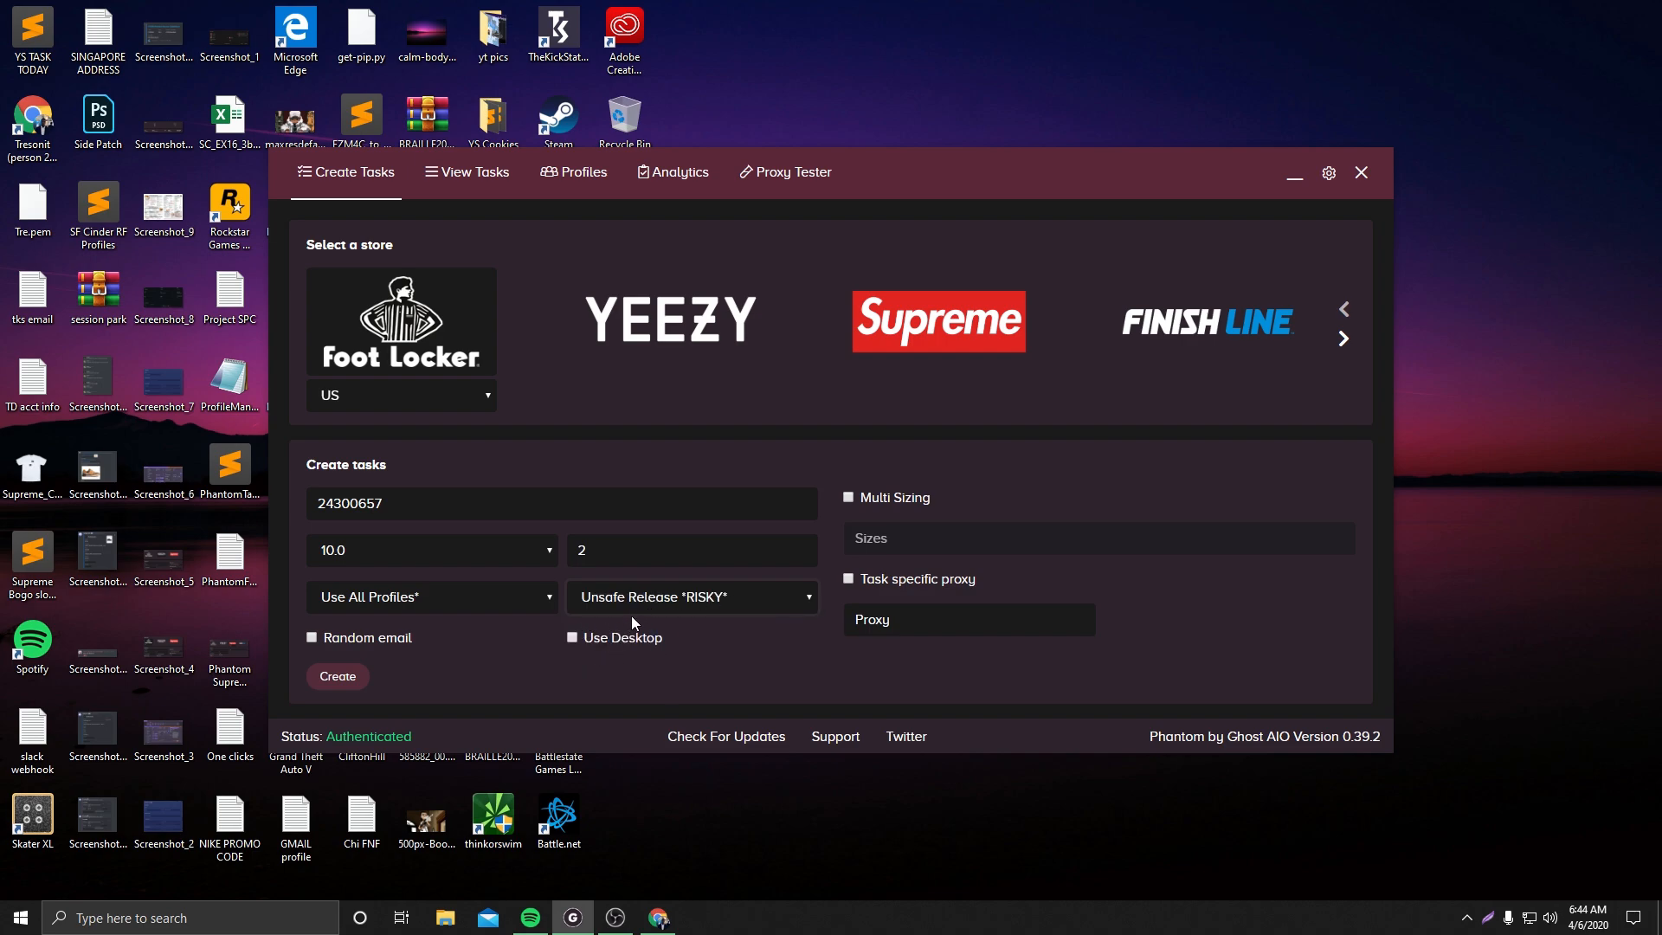
# Enable the Use Desktop option while keeping Unsafe Release *RISKY* as checkout mode
pyautogui.click(644, 595)
pyautogui.click(645, 595)
pyautogui.click(643, 596)
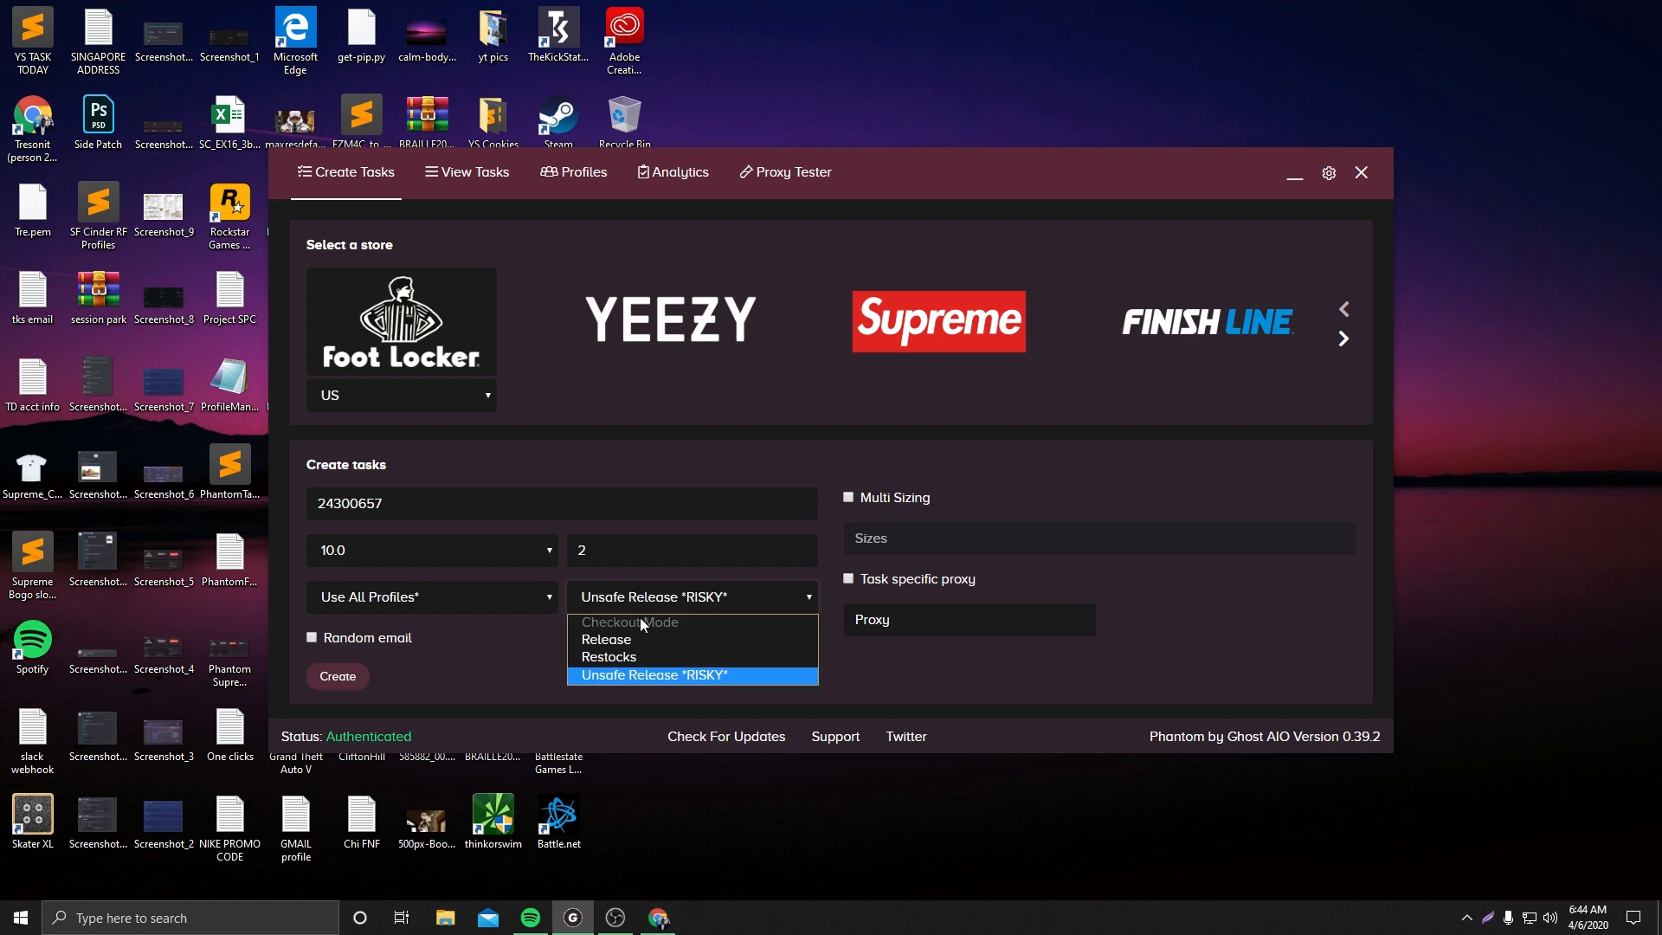
pyautogui.click(633, 636)
pyautogui.click(658, 599)
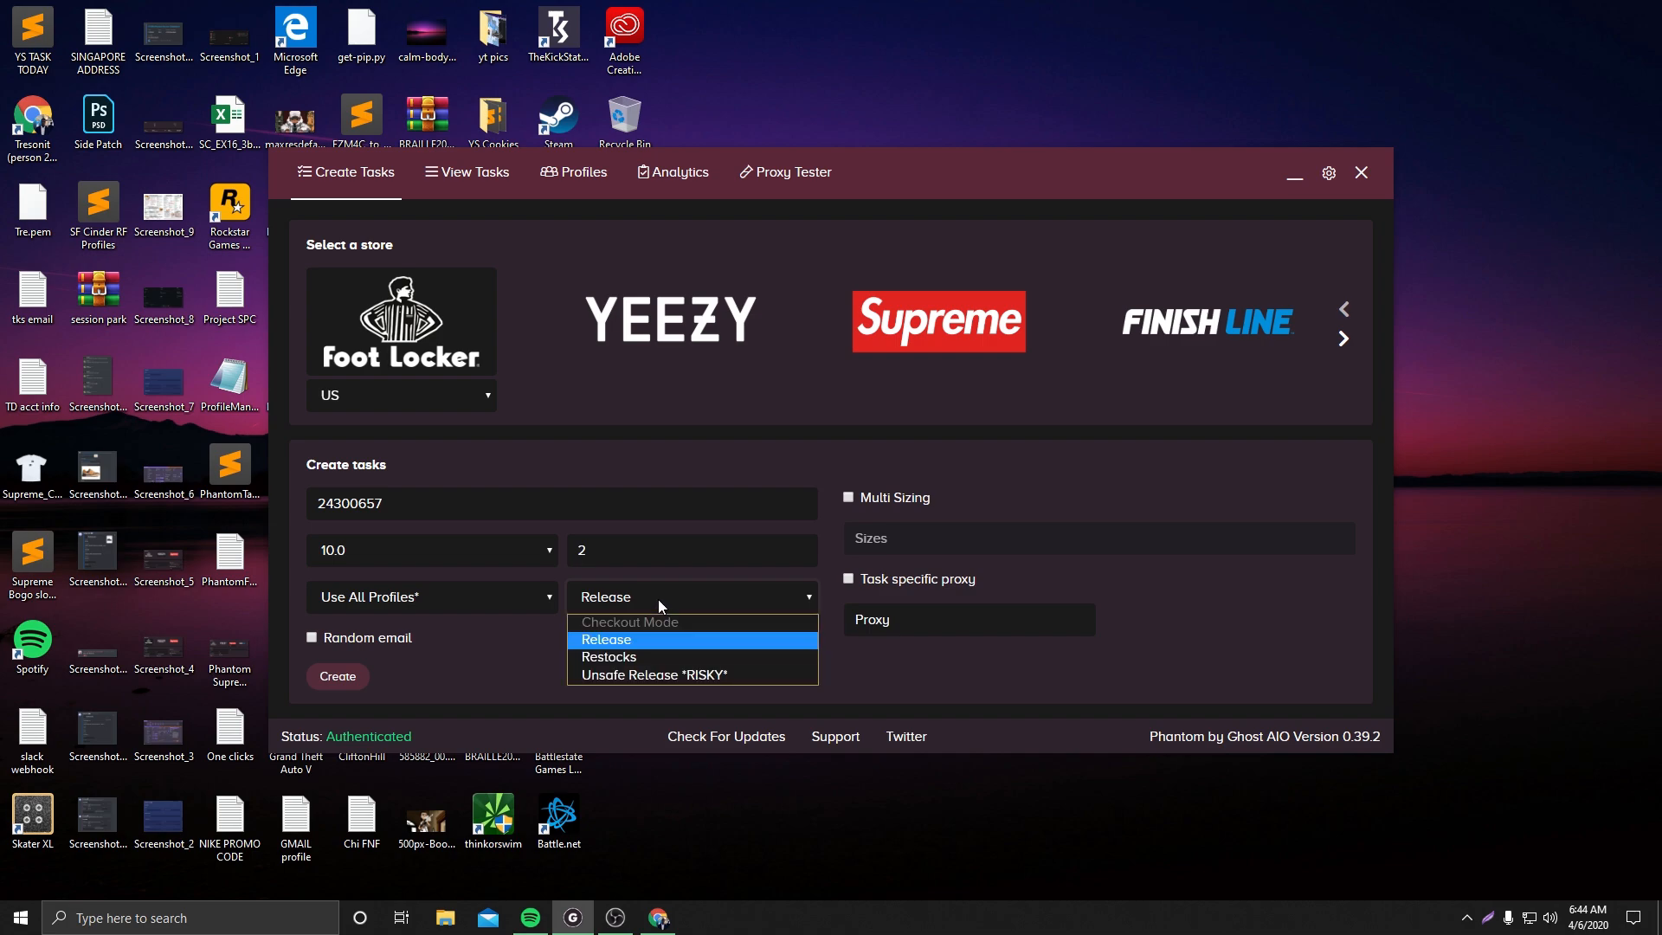
pyautogui.click(650, 677)
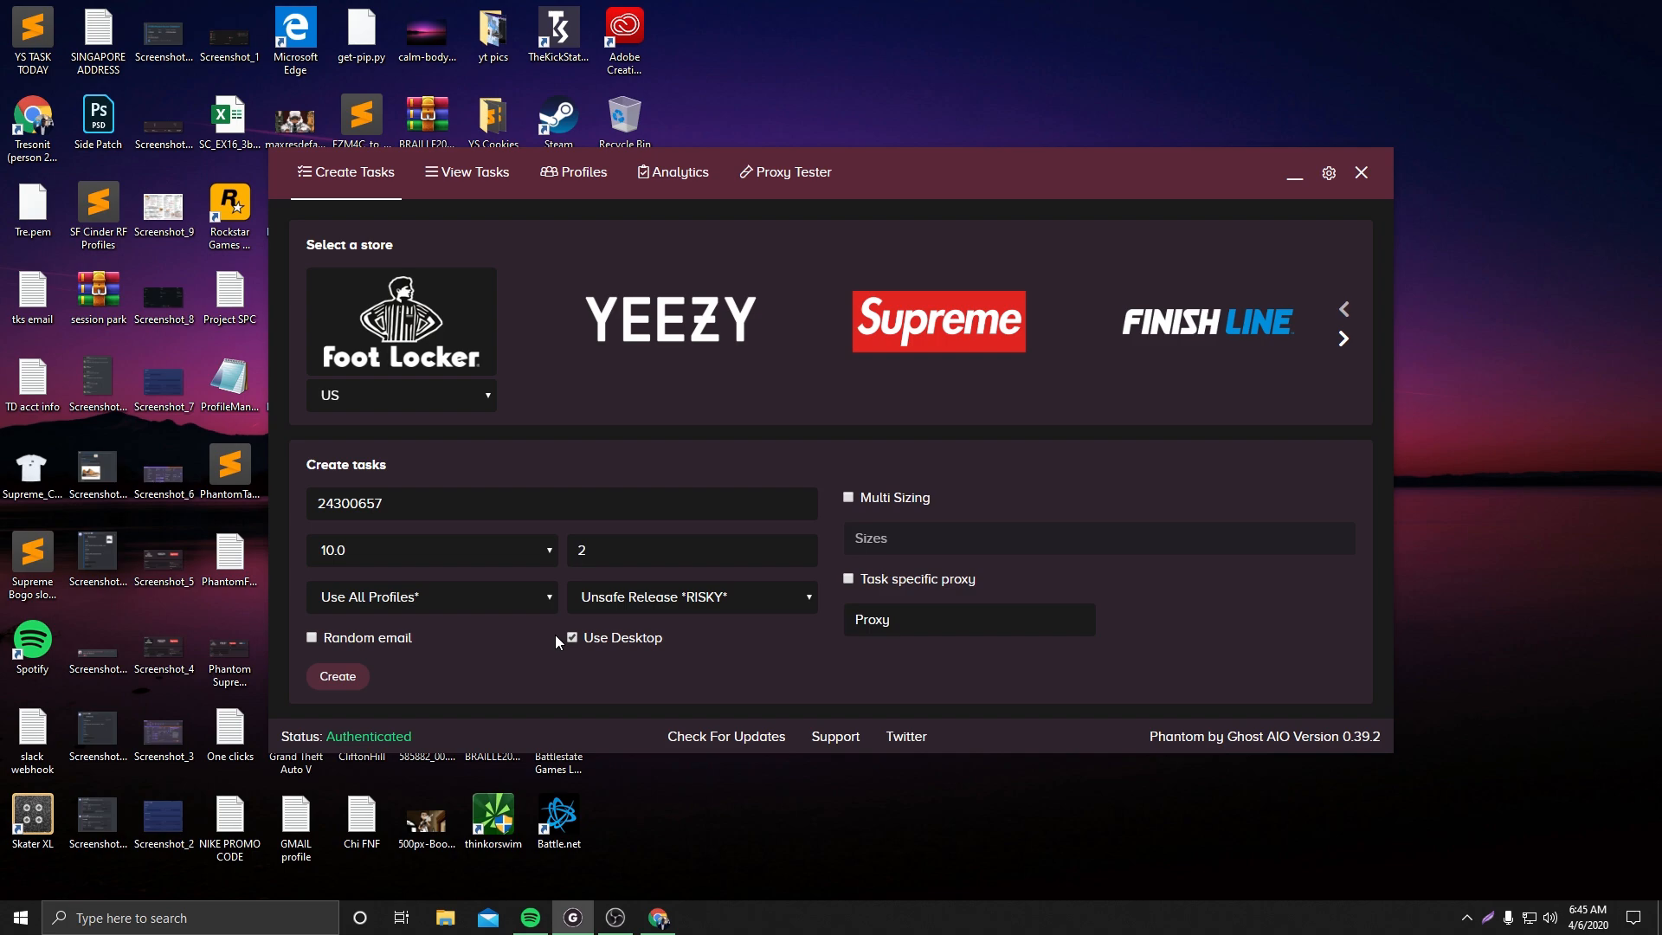
pyautogui.click(642, 599)
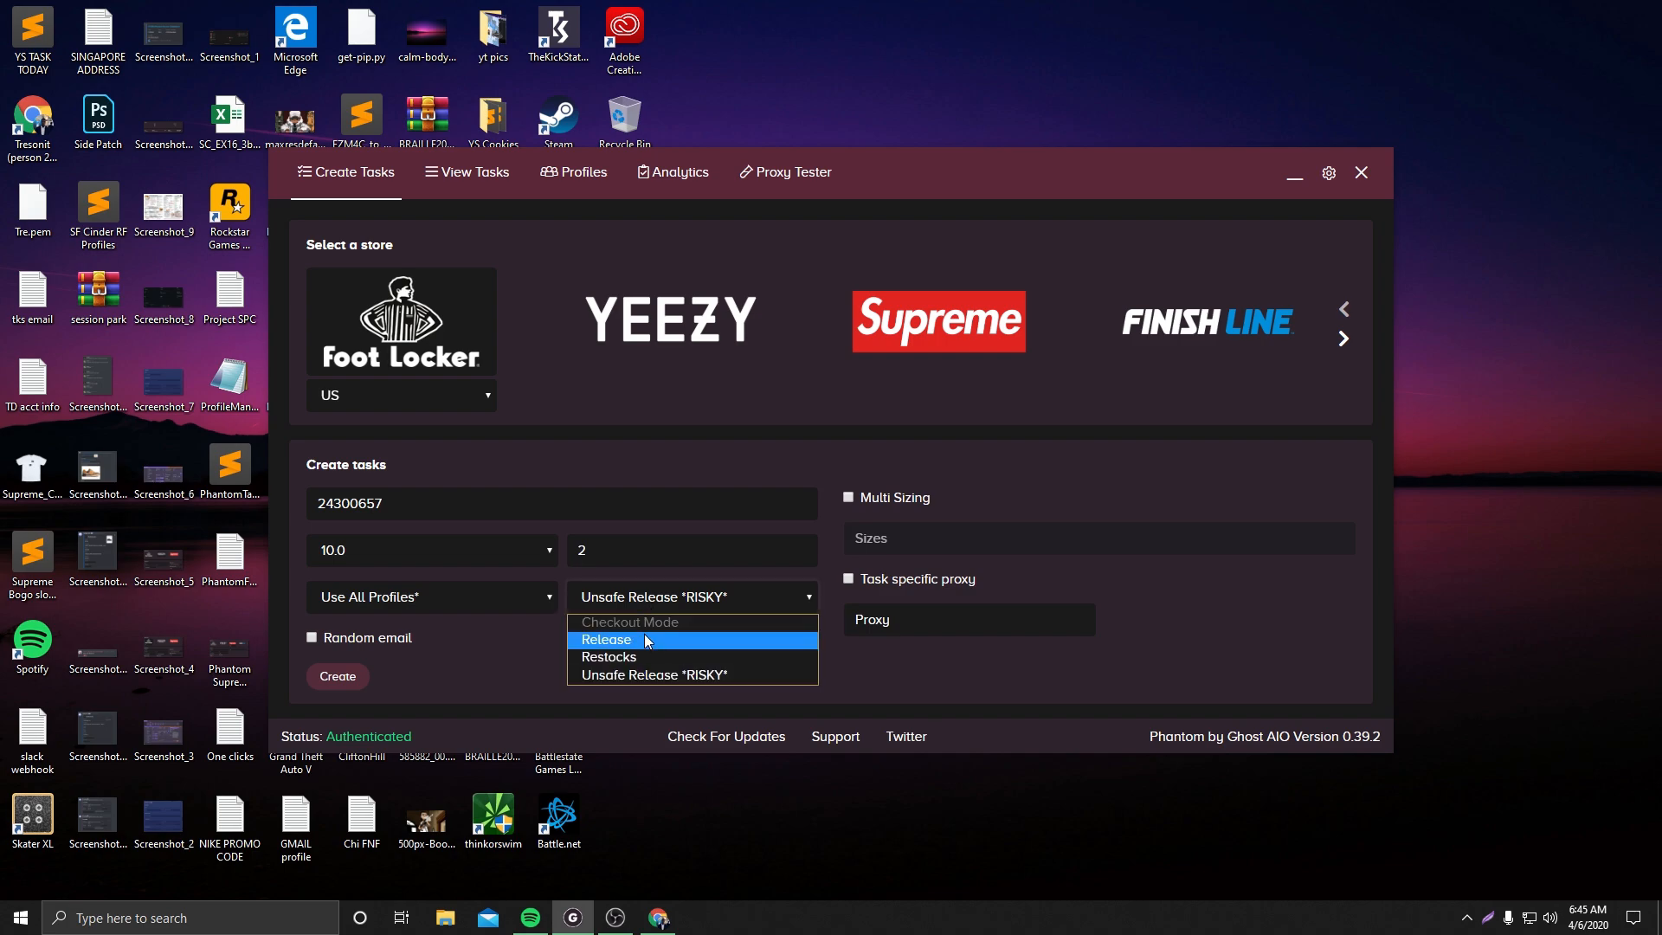
pyautogui.click(642, 637)
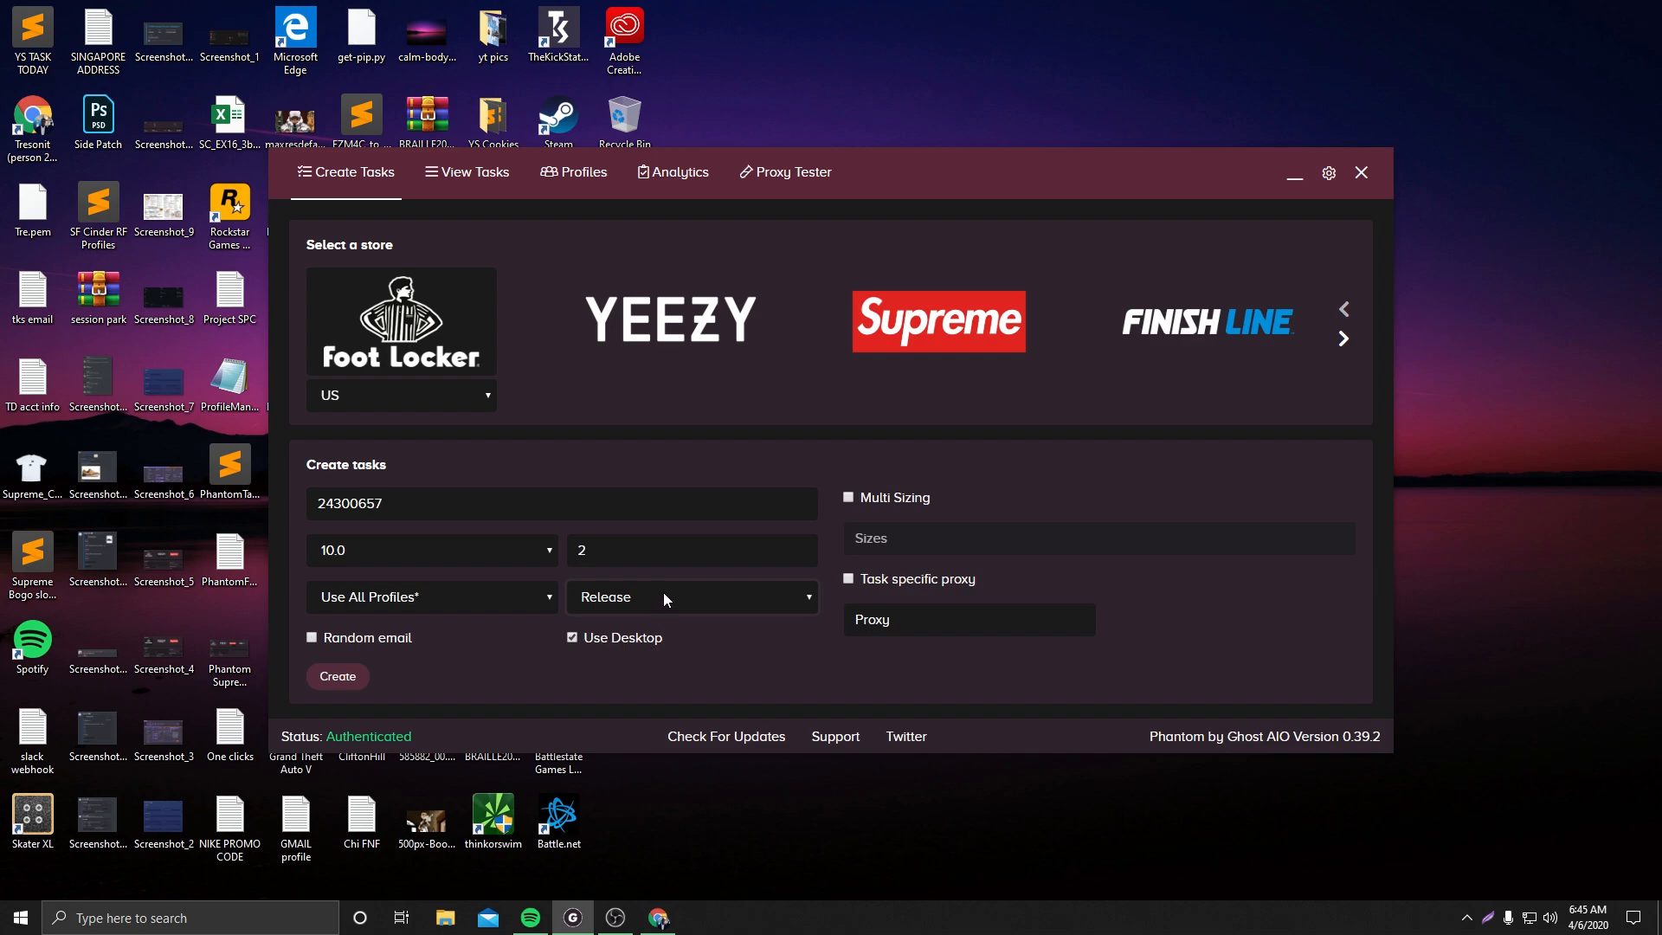
pyautogui.click(663, 592)
pyautogui.click(667, 672)
# Create the tasks and scroll through them in the task list
pyautogui.click(350, 682)
pyautogui.click(475, 181)
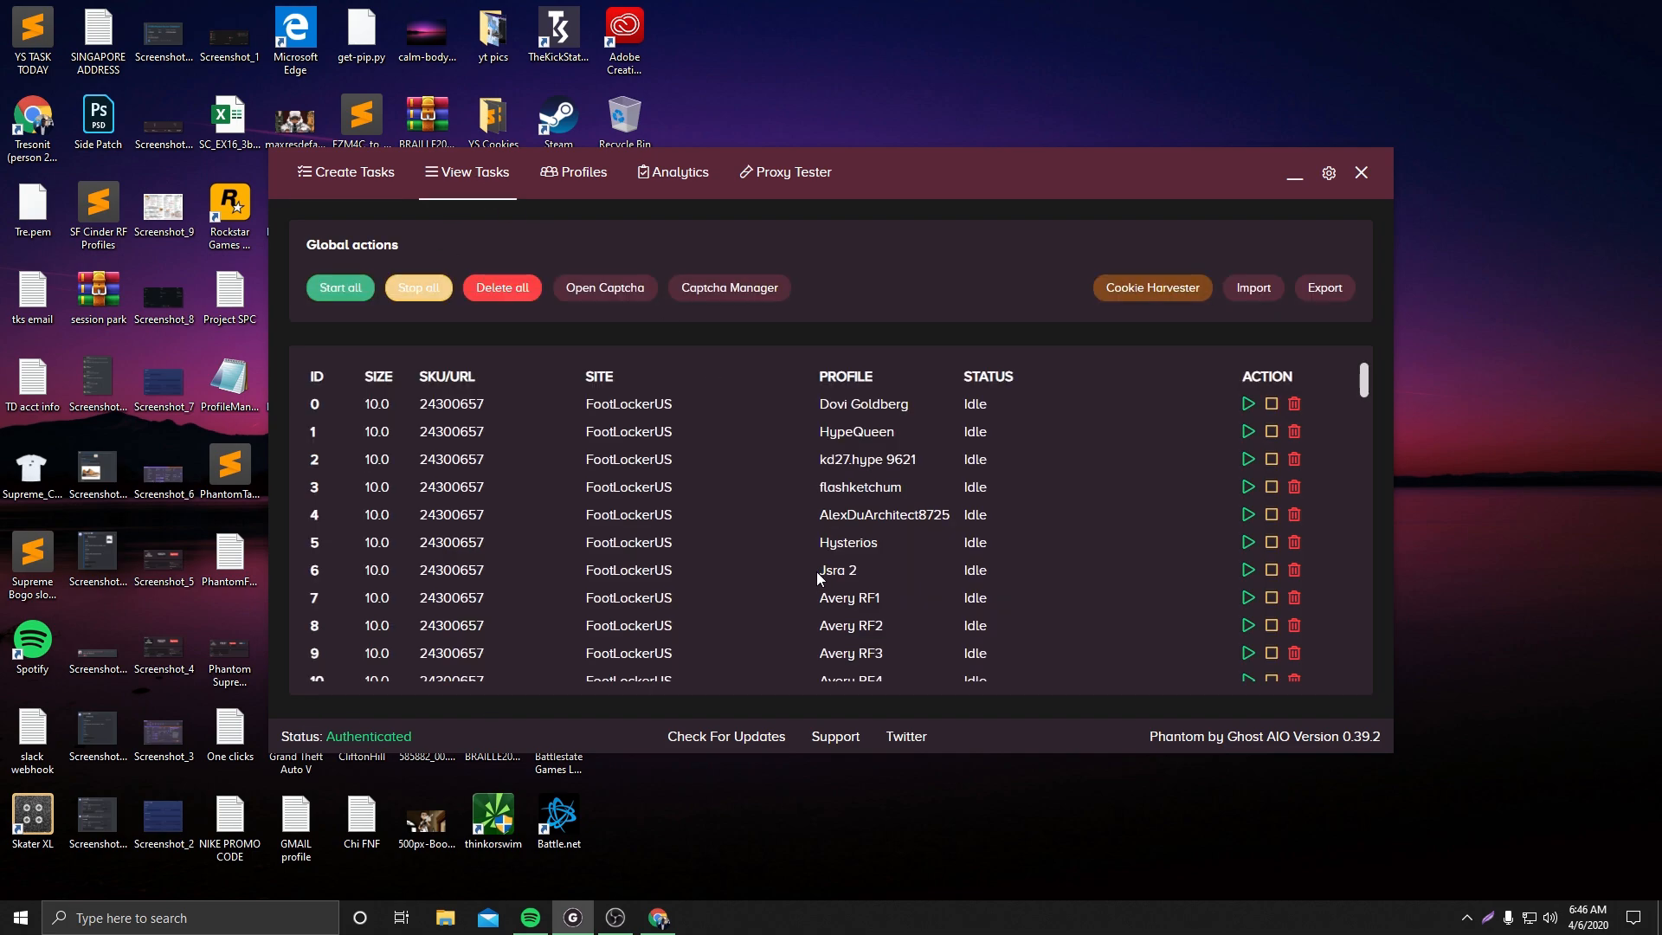
pyautogui.scroll(-8, 834, 564)
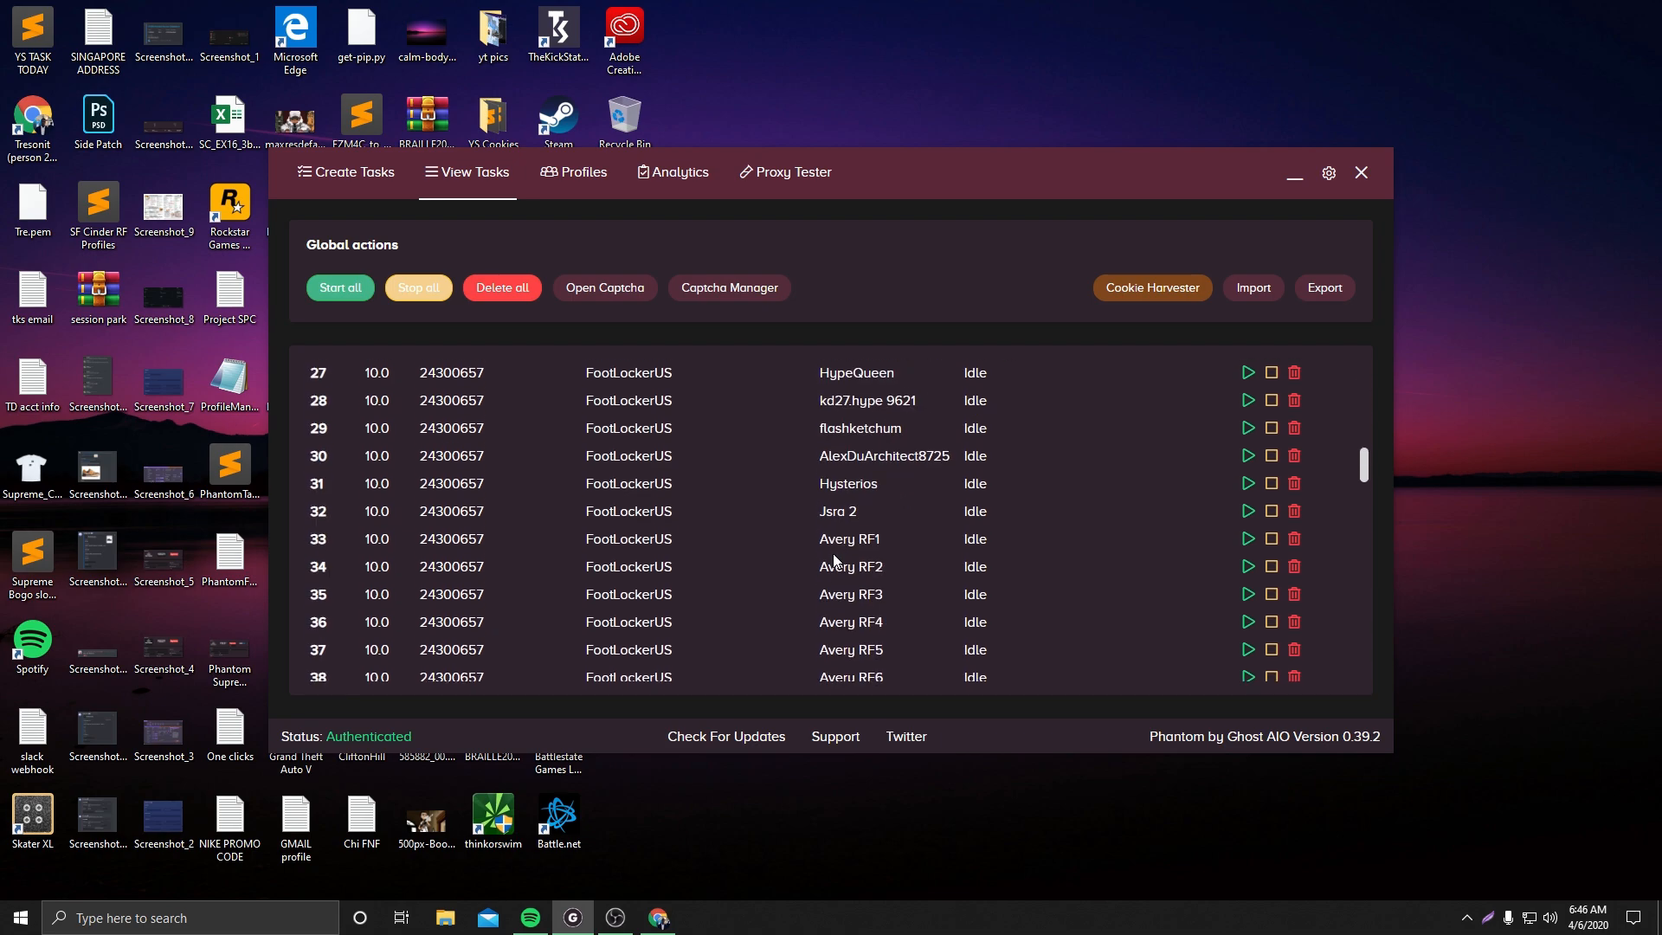
pyautogui.scroll(-20, 834, 560)
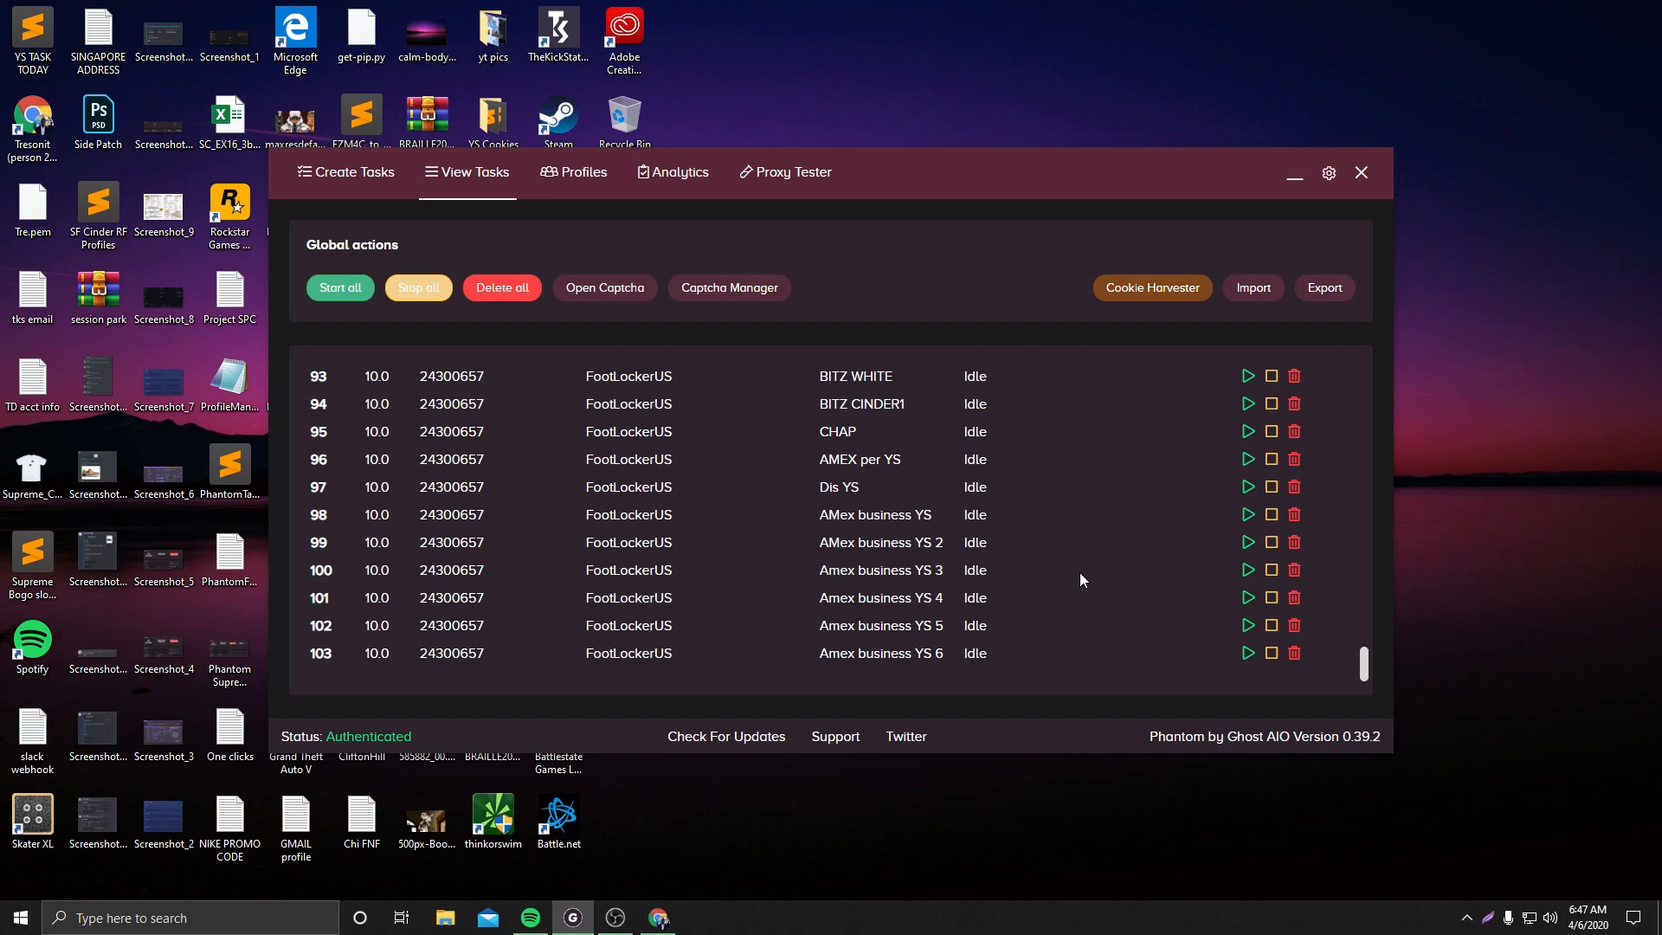
# Launch the cookie harvester app by searching for cook
pyautogui.click(242, 917)
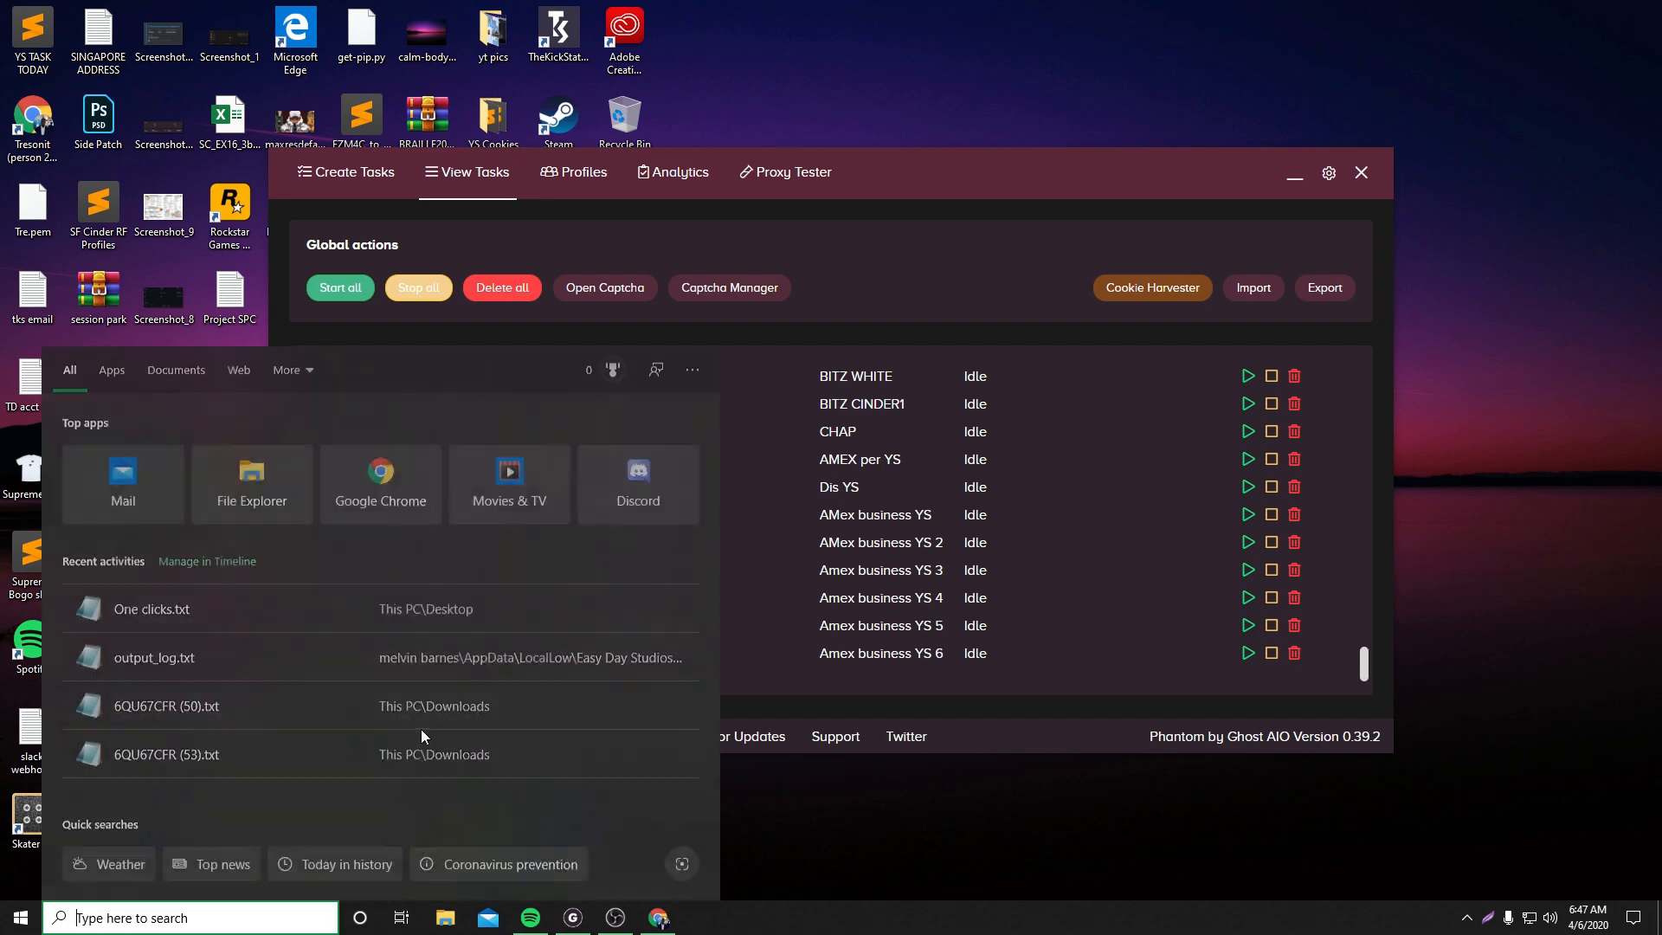
pyautogui.write('cook')
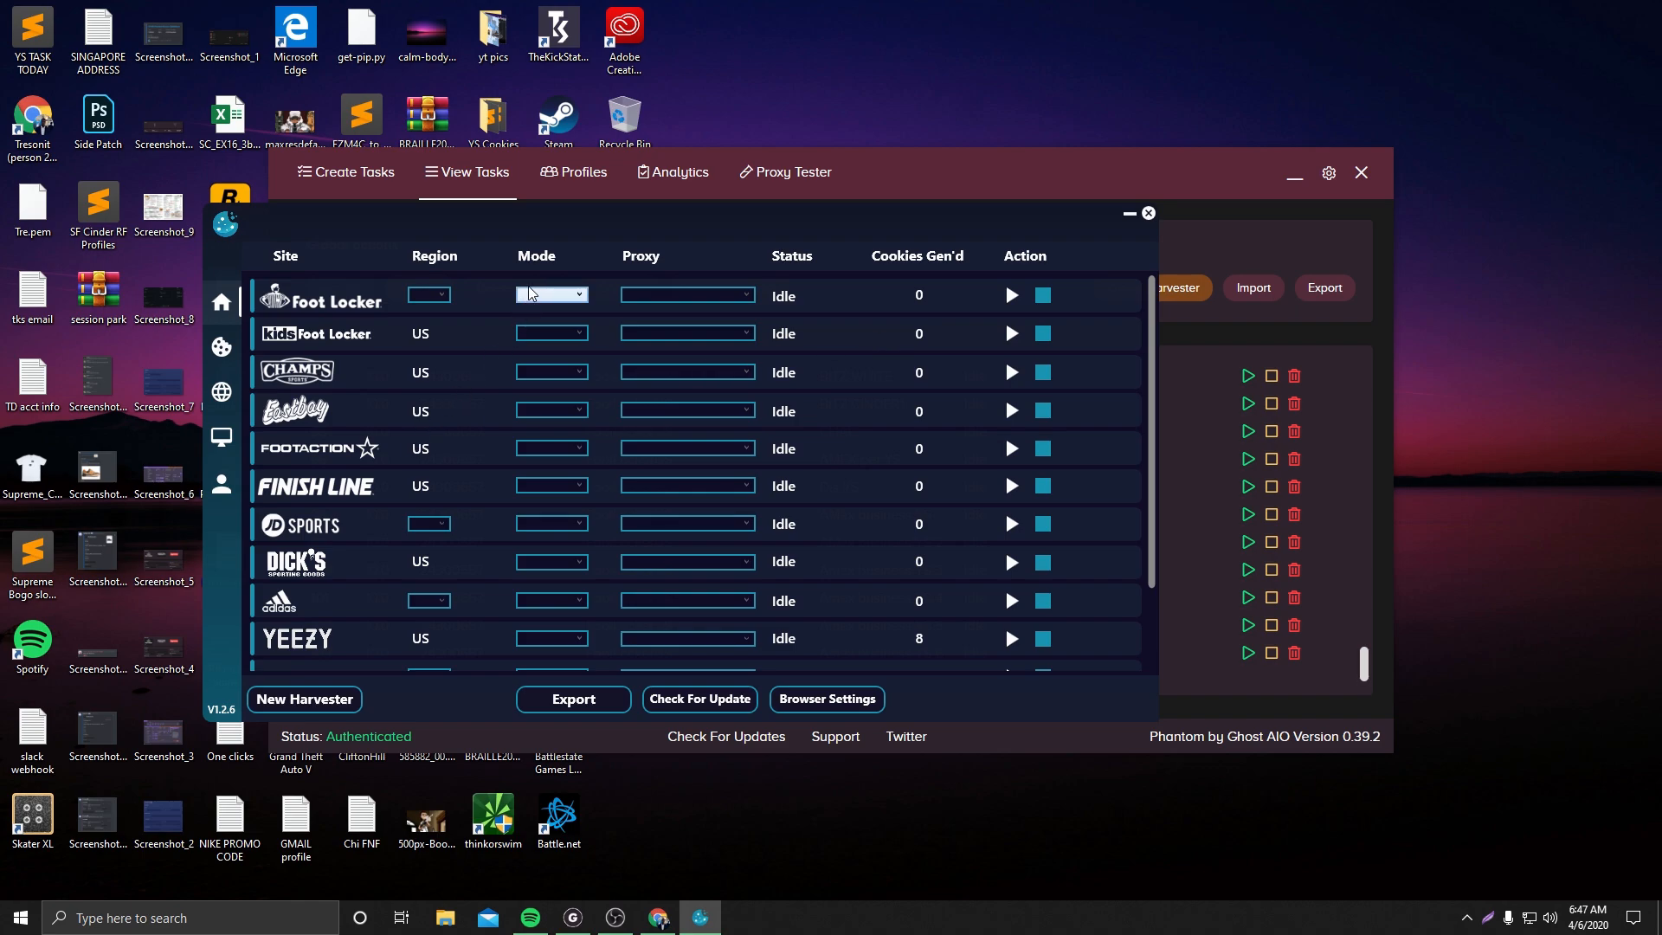
# Configure the Foot Locker harvester row with region US, mode Extra Safe and proxy localhost
pyautogui.click(442, 297)
pyautogui.click(429, 313)
pyautogui.click(551, 295)
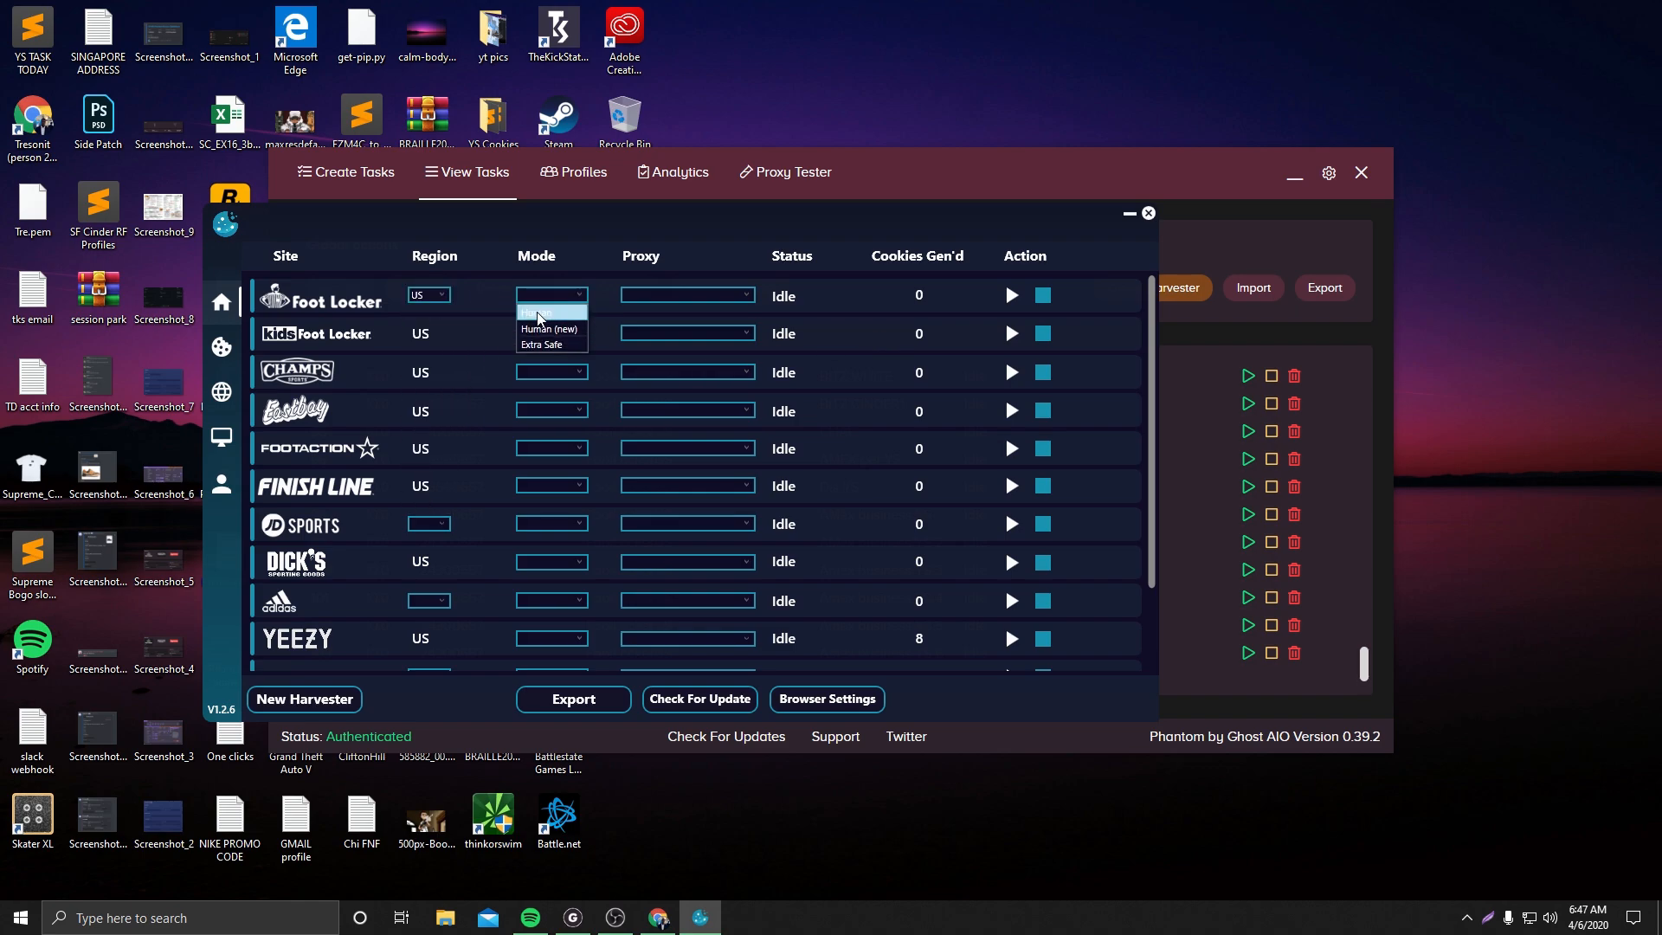
pyautogui.click(539, 345)
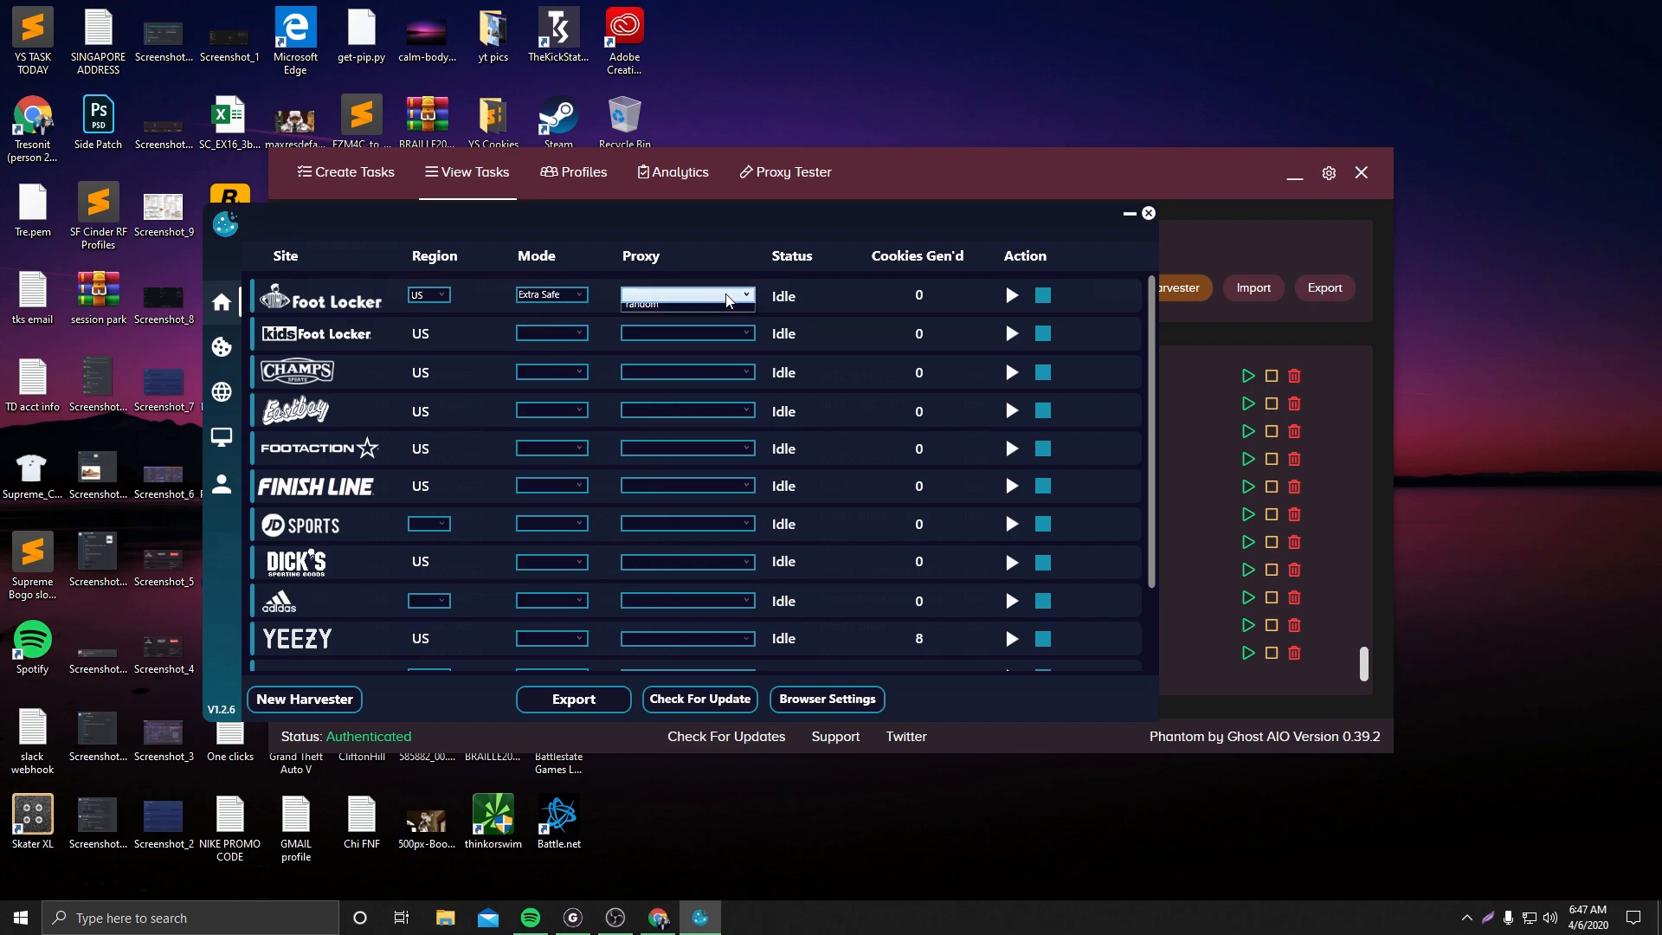
pyautogui.click(727, 299)
pyautogui.click(645, 312)
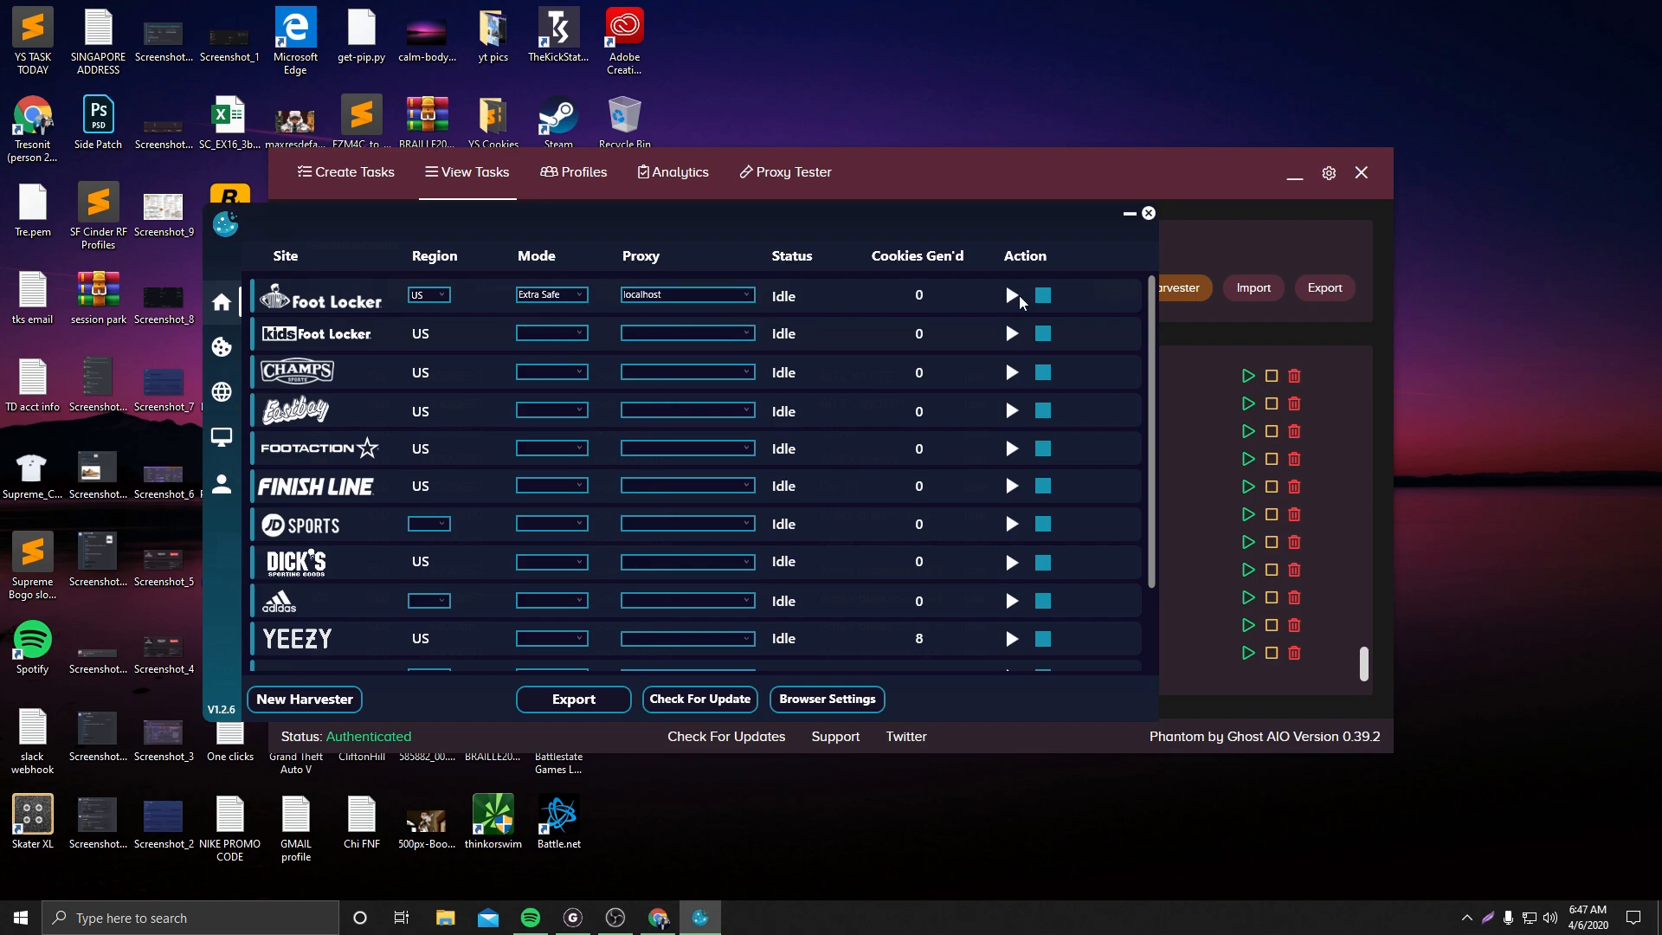
# Start the Foot Locker cookie harvester and dismiss the sign-up popup in its browser window
pyautogui.click(1010, 296)
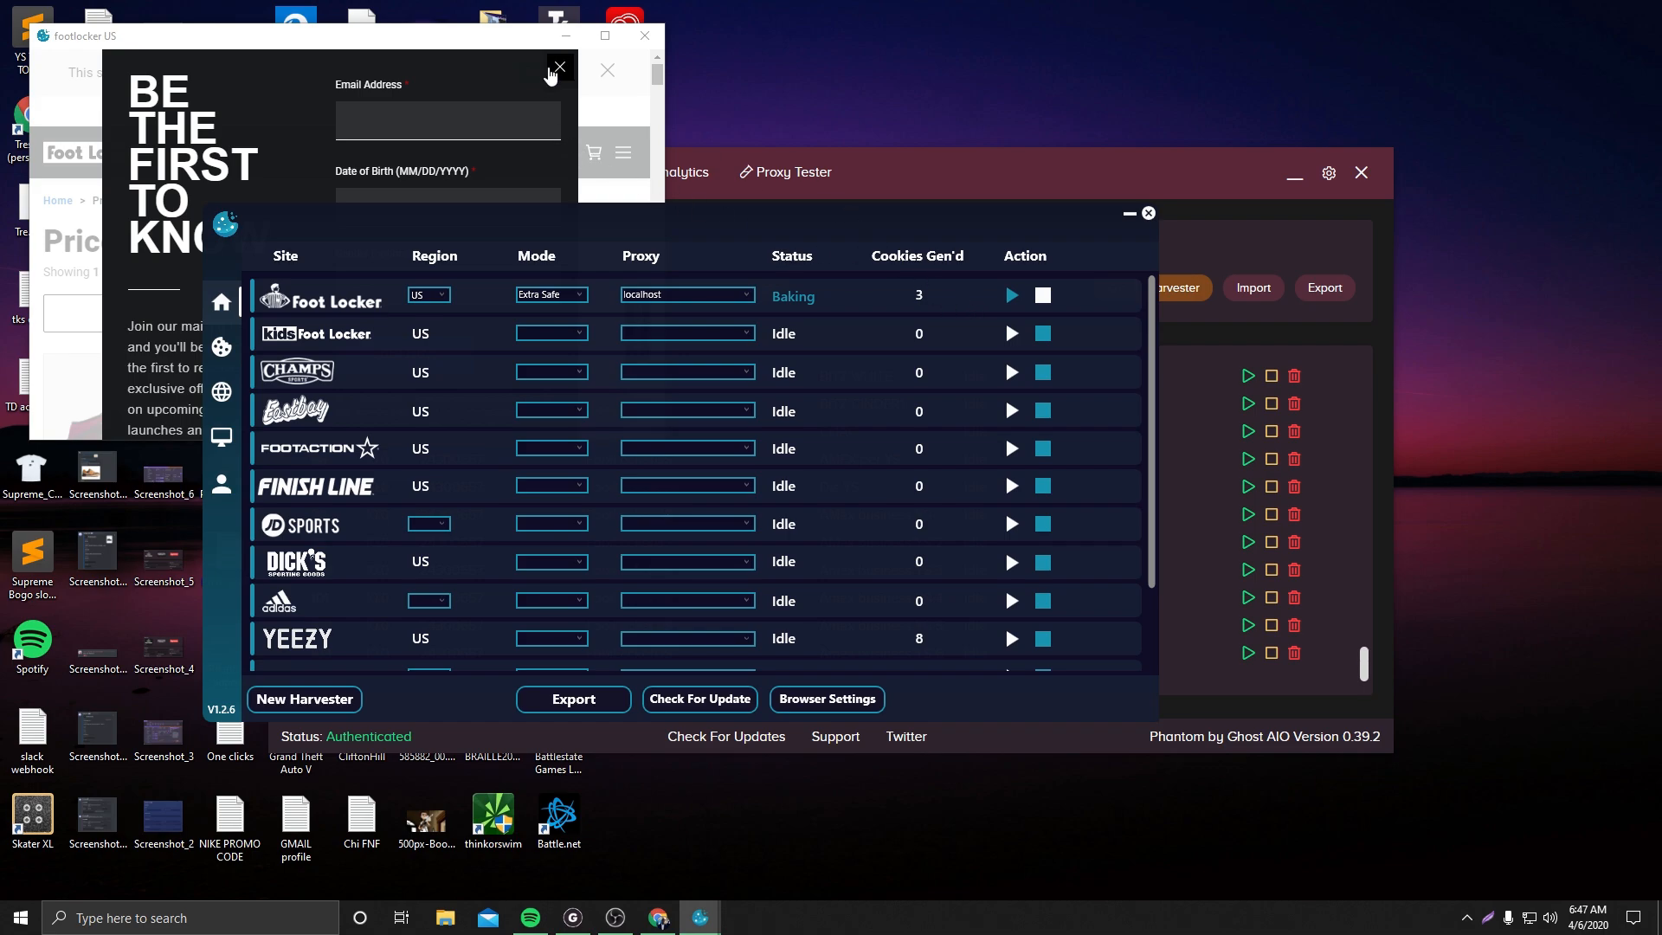
pyautogui.click(560, 67)
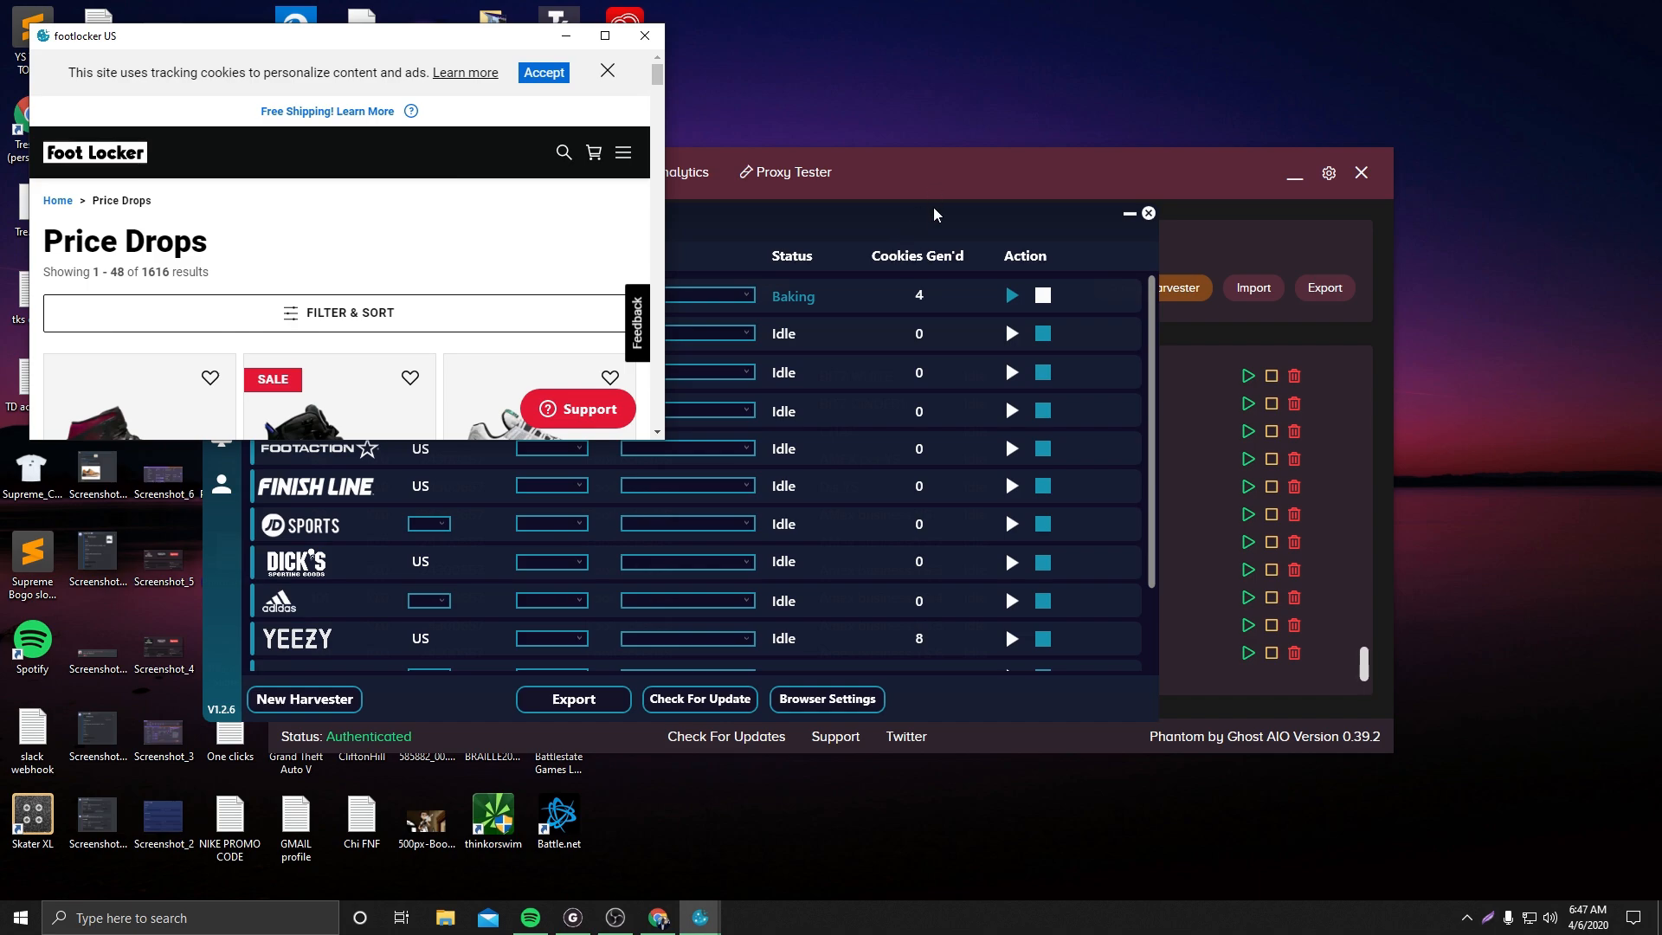
pyautogui.click(929, 229)
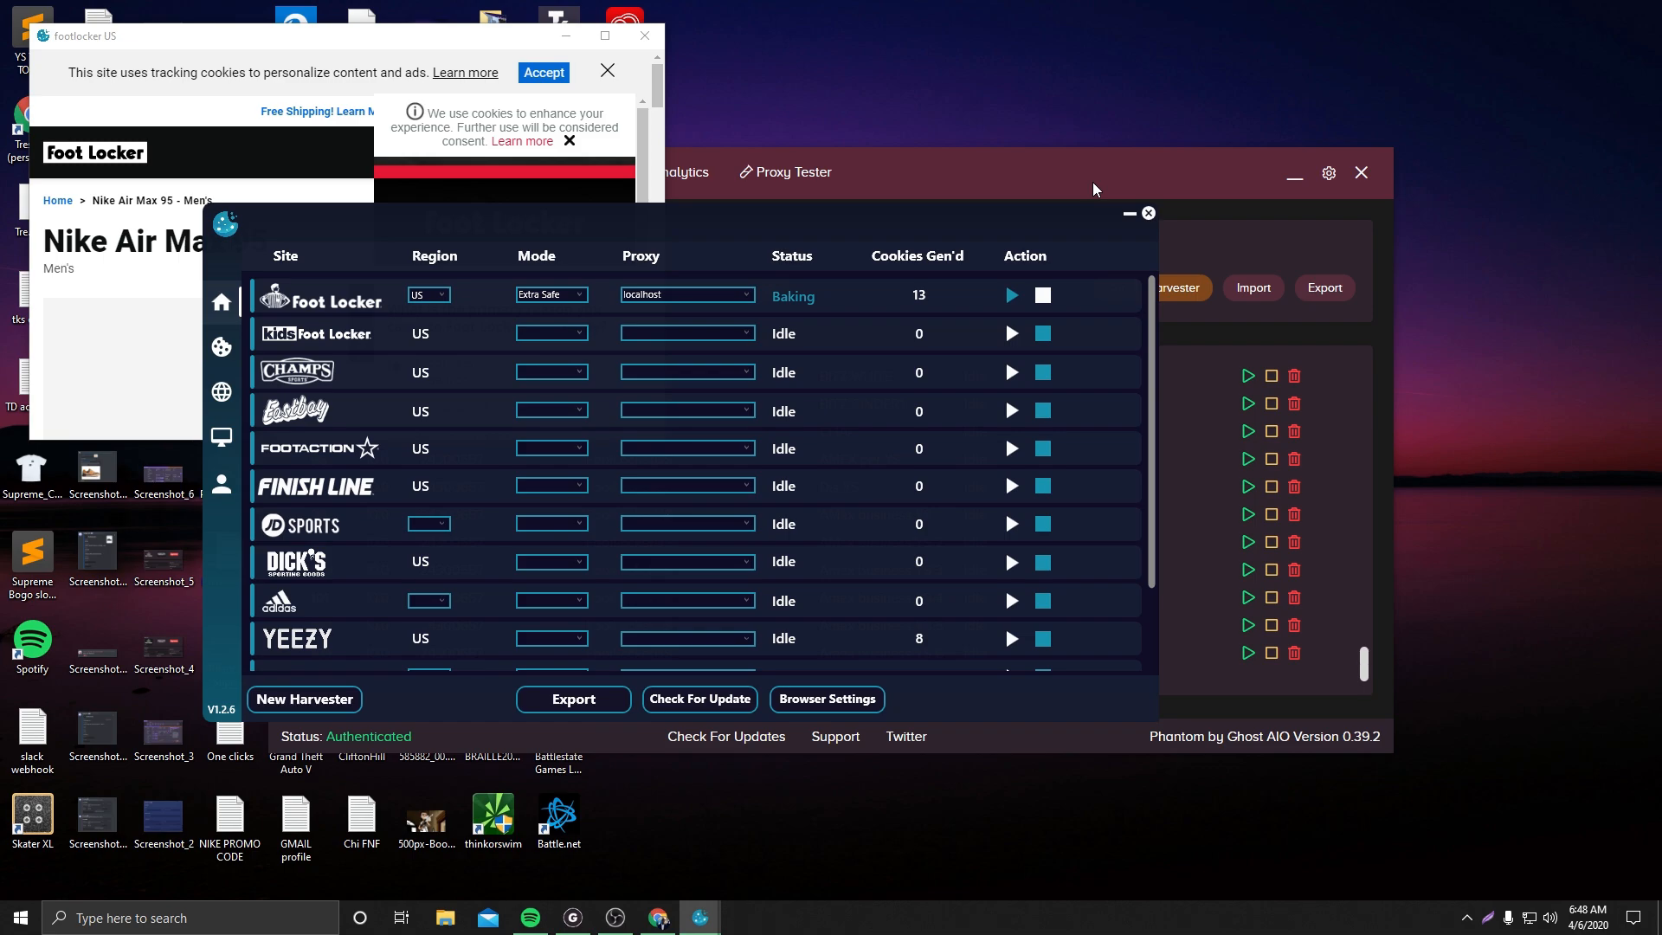
pyautogui.click(882, 178)
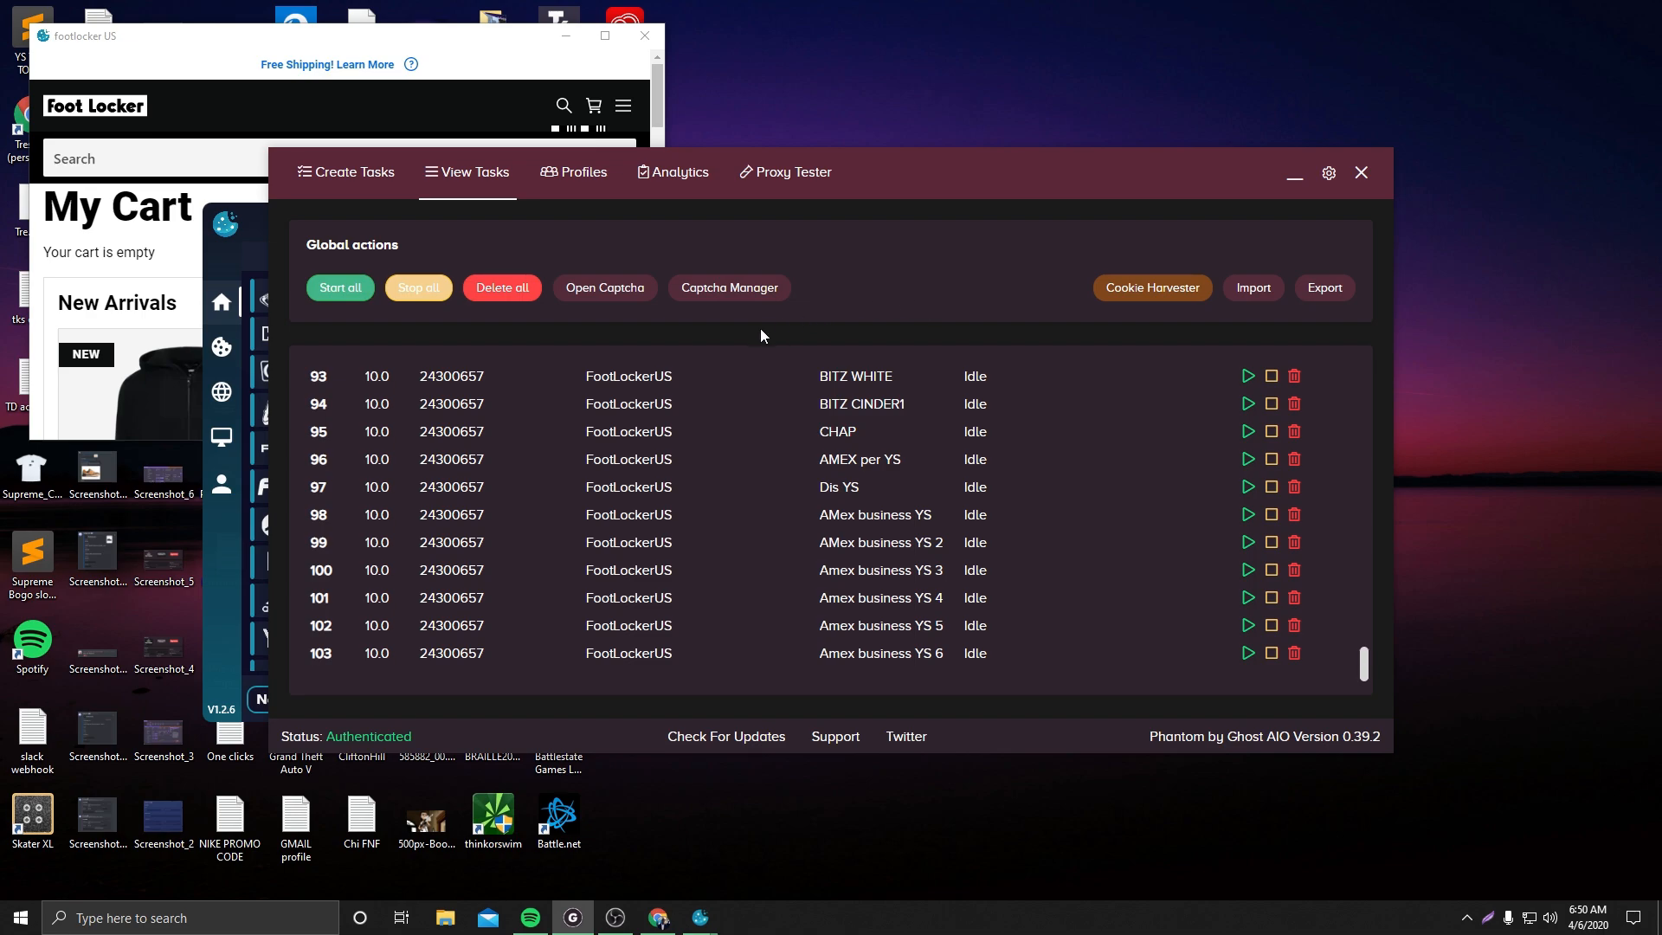
# Open and close the captcha harvester window and the Captcha Manager to review them
pyautogui.click(618, 290)
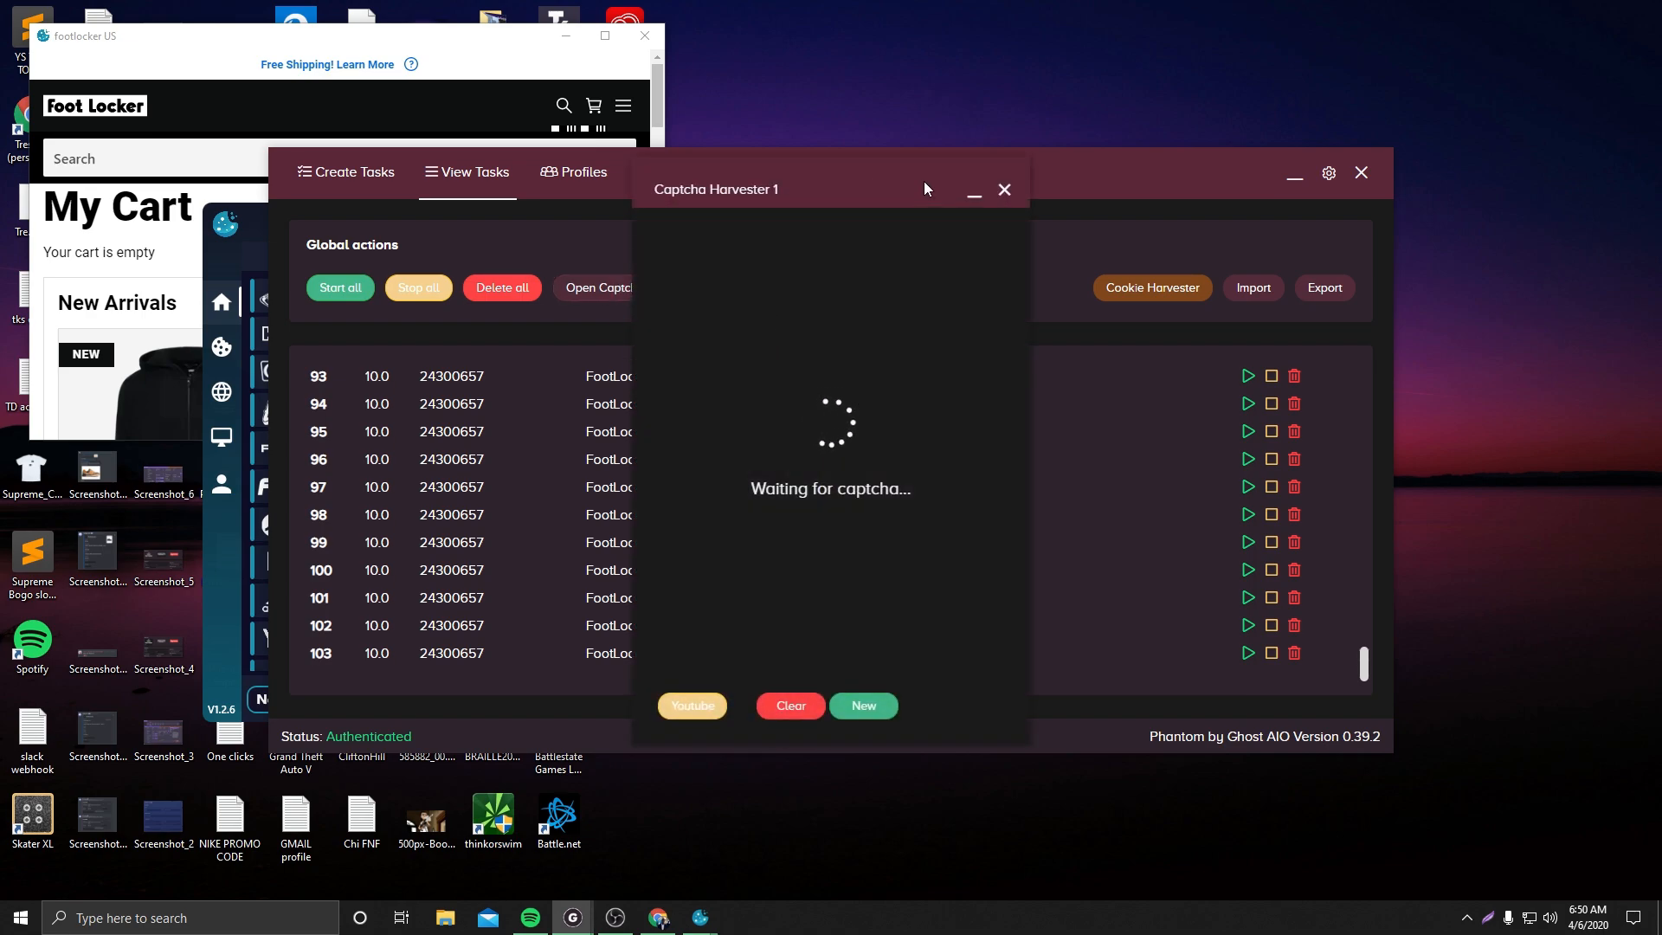
pyautogui.click(1004, 191)
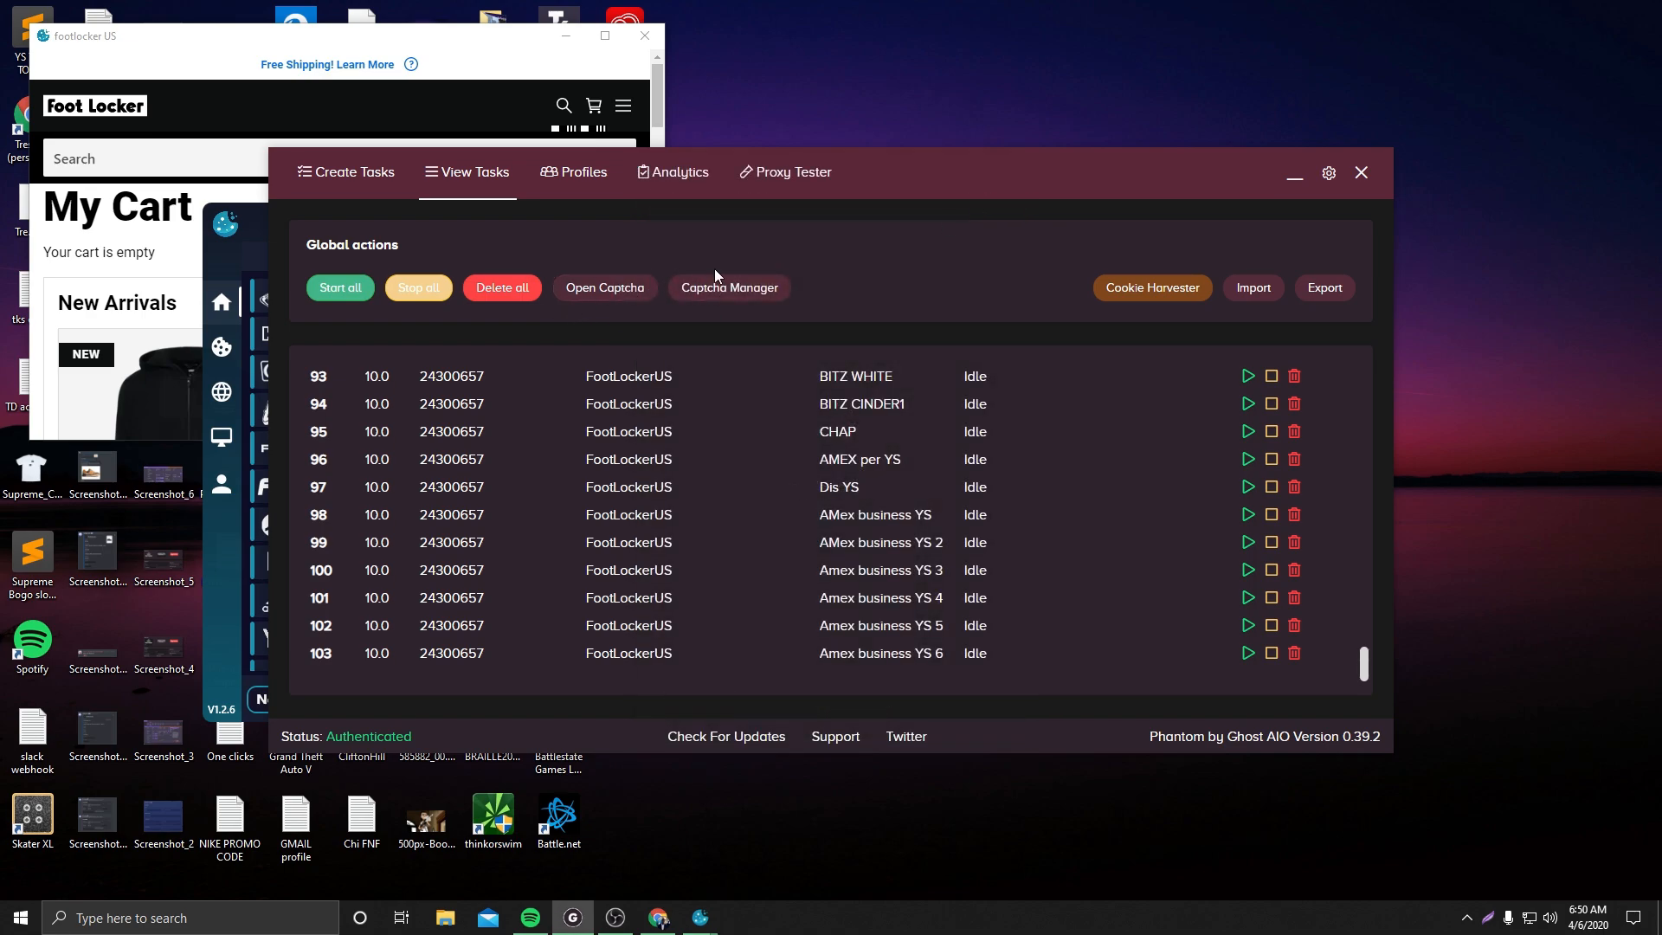
pyautogui.click(727, 287)
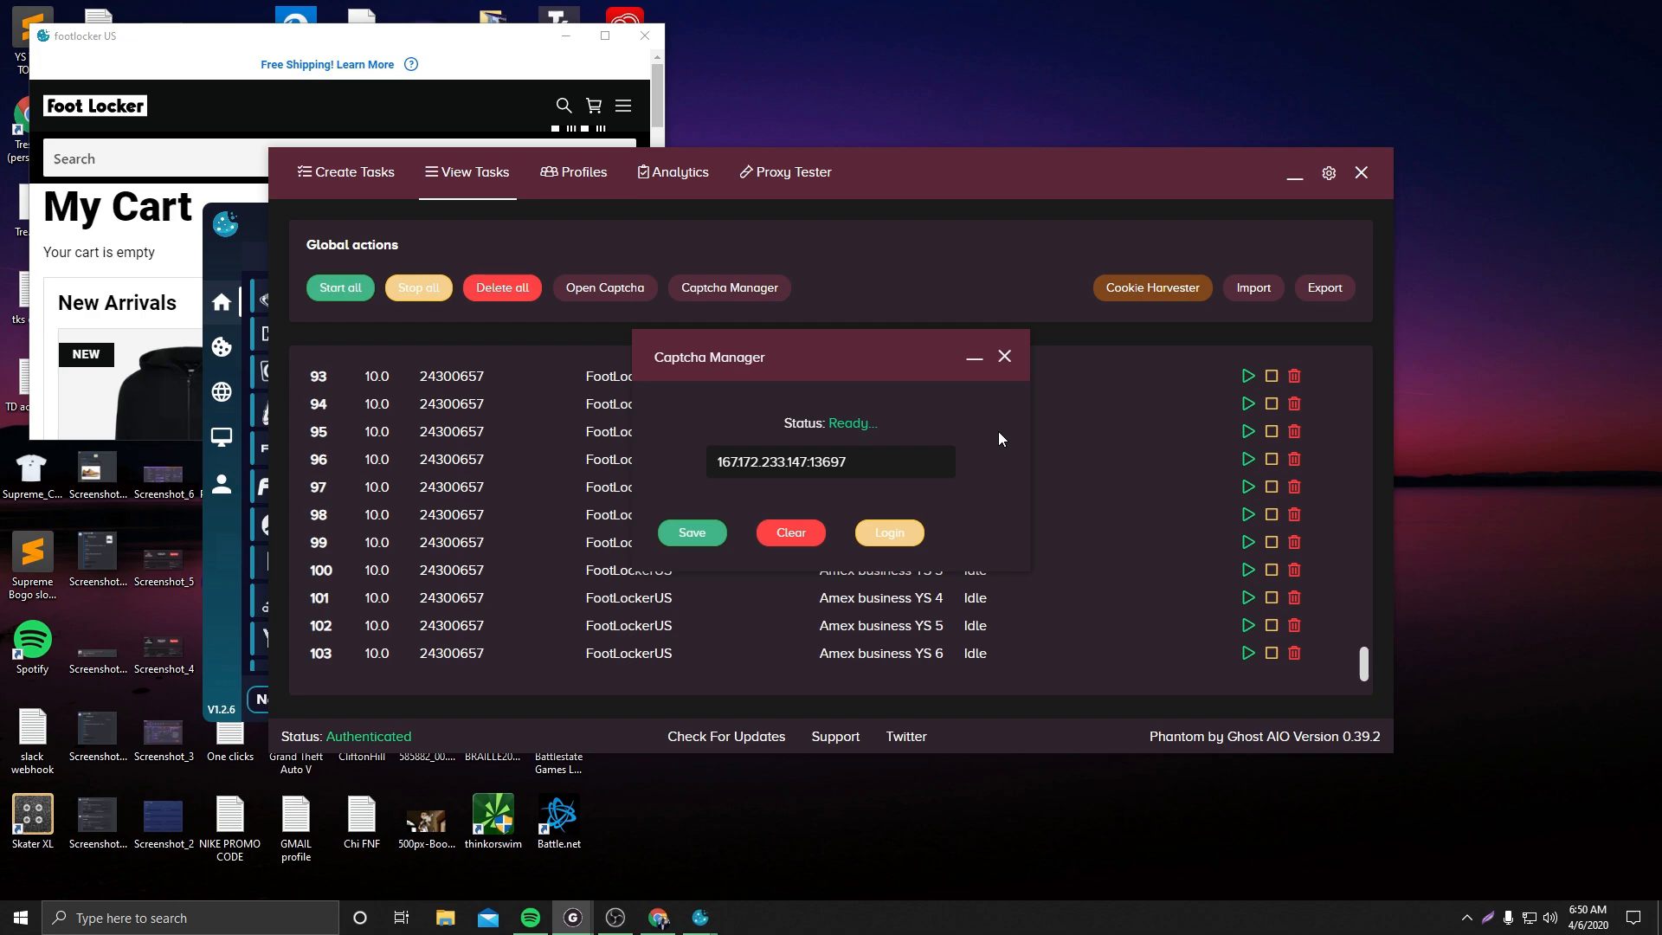
pyautogui.click(1006, 354)
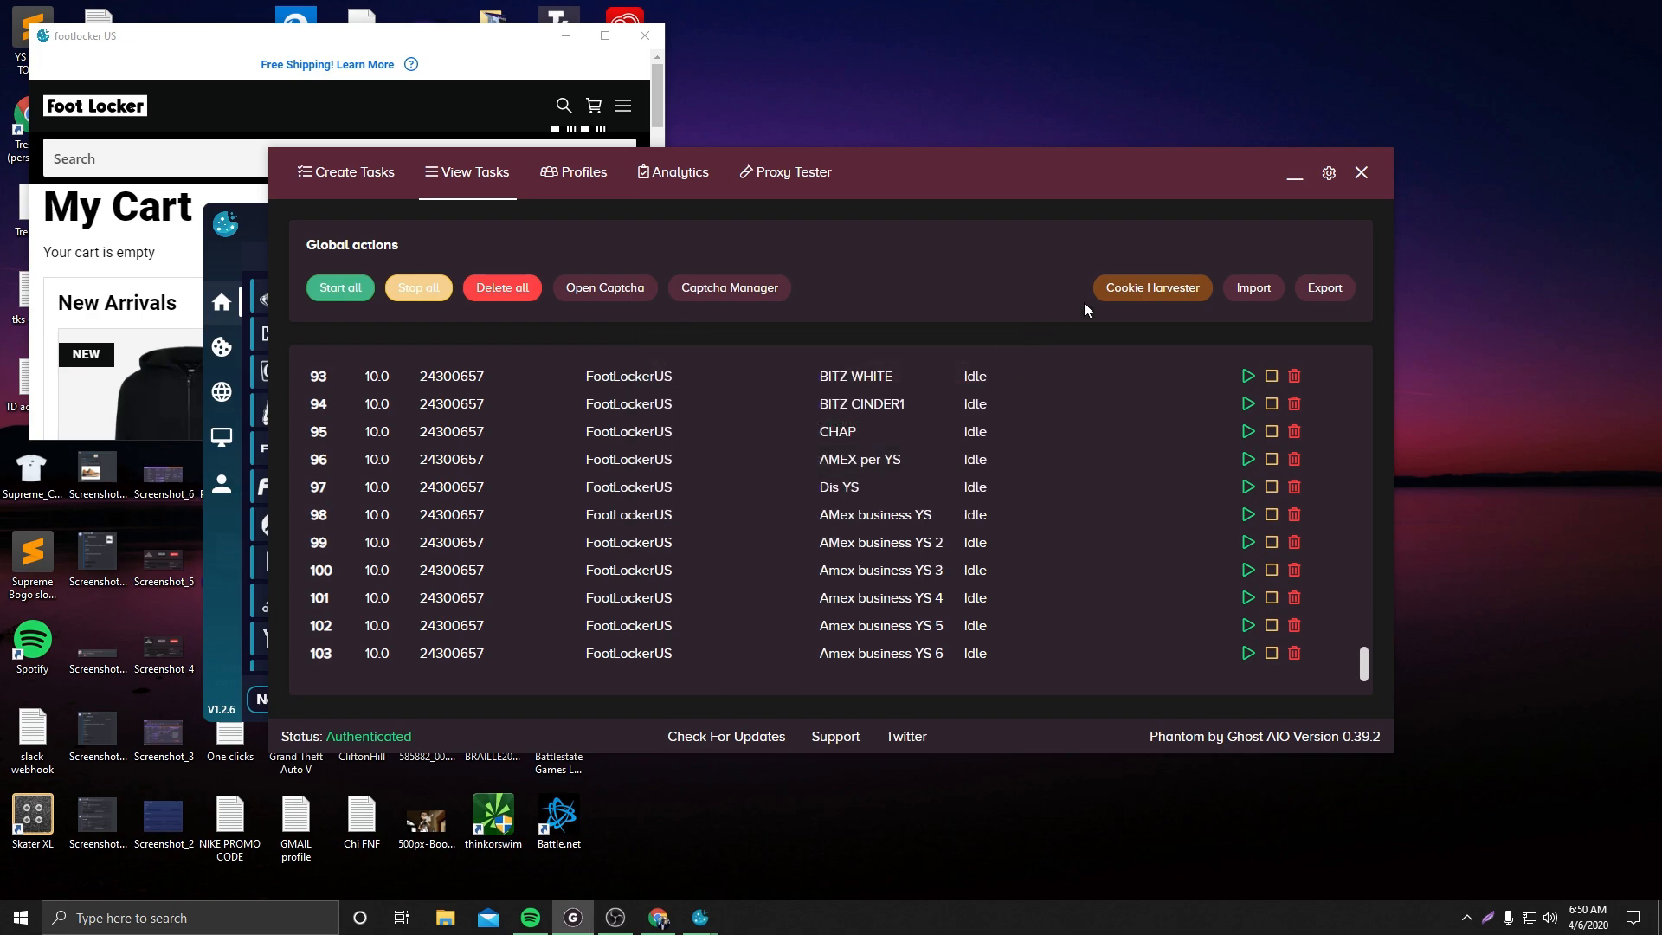
# Open the bot's Cookie Harvester and select FootLockerUS as its site
pyautogui.click(1152, 287)
pyautogui.click(827, 456)
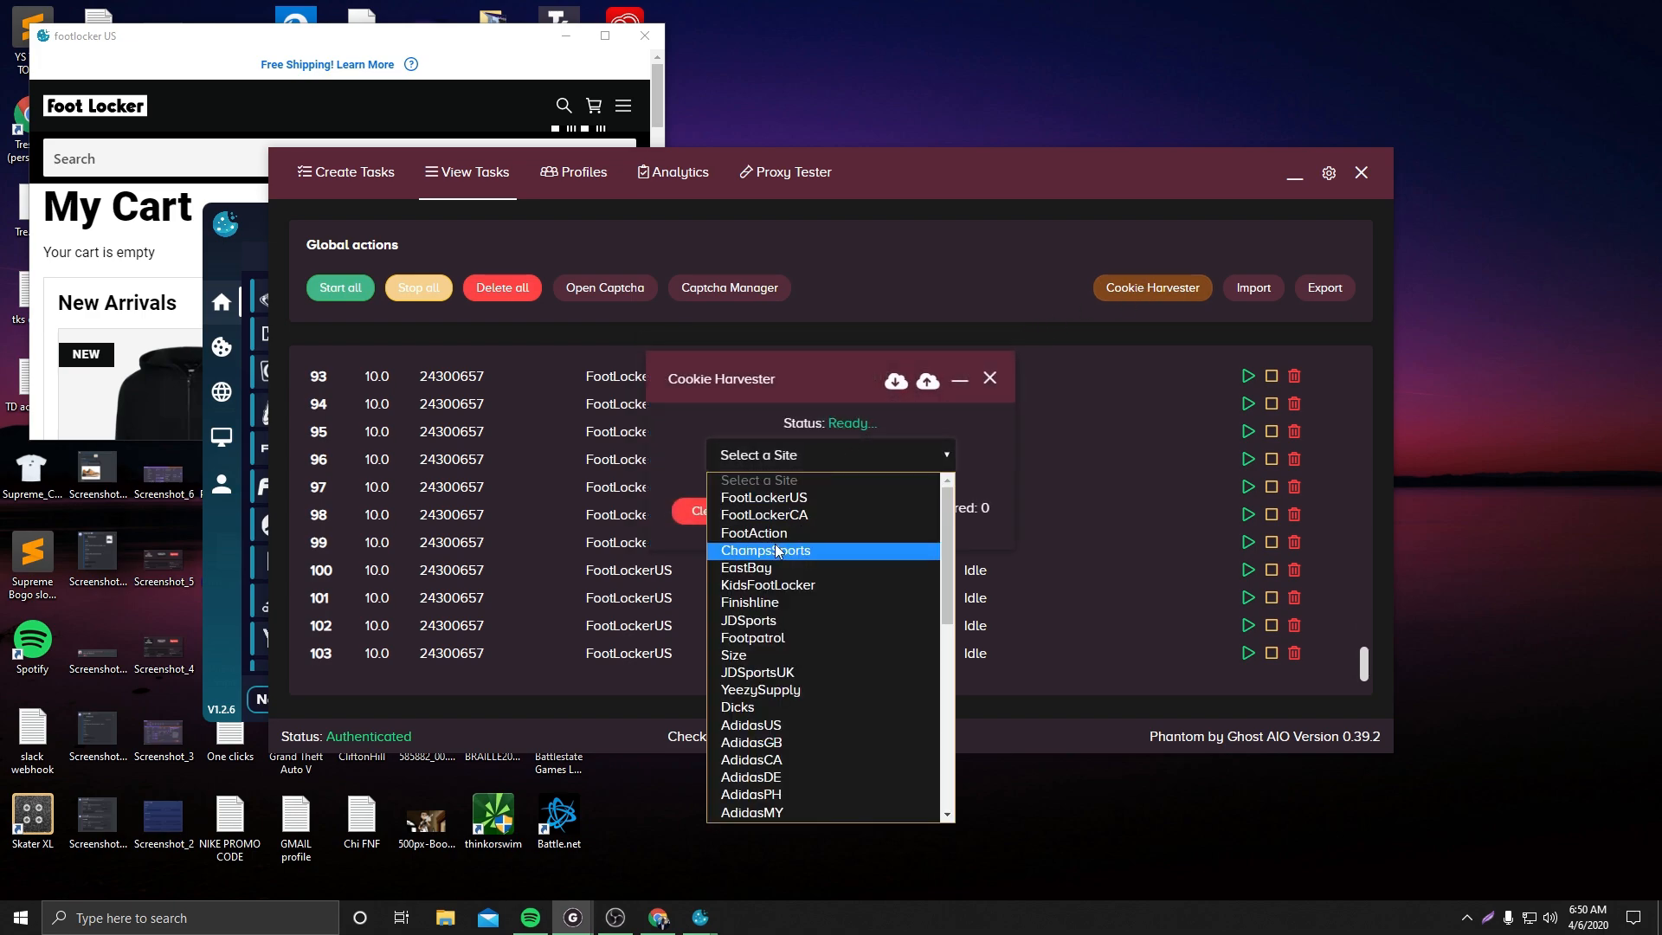
pyautogui.click(766, 498)
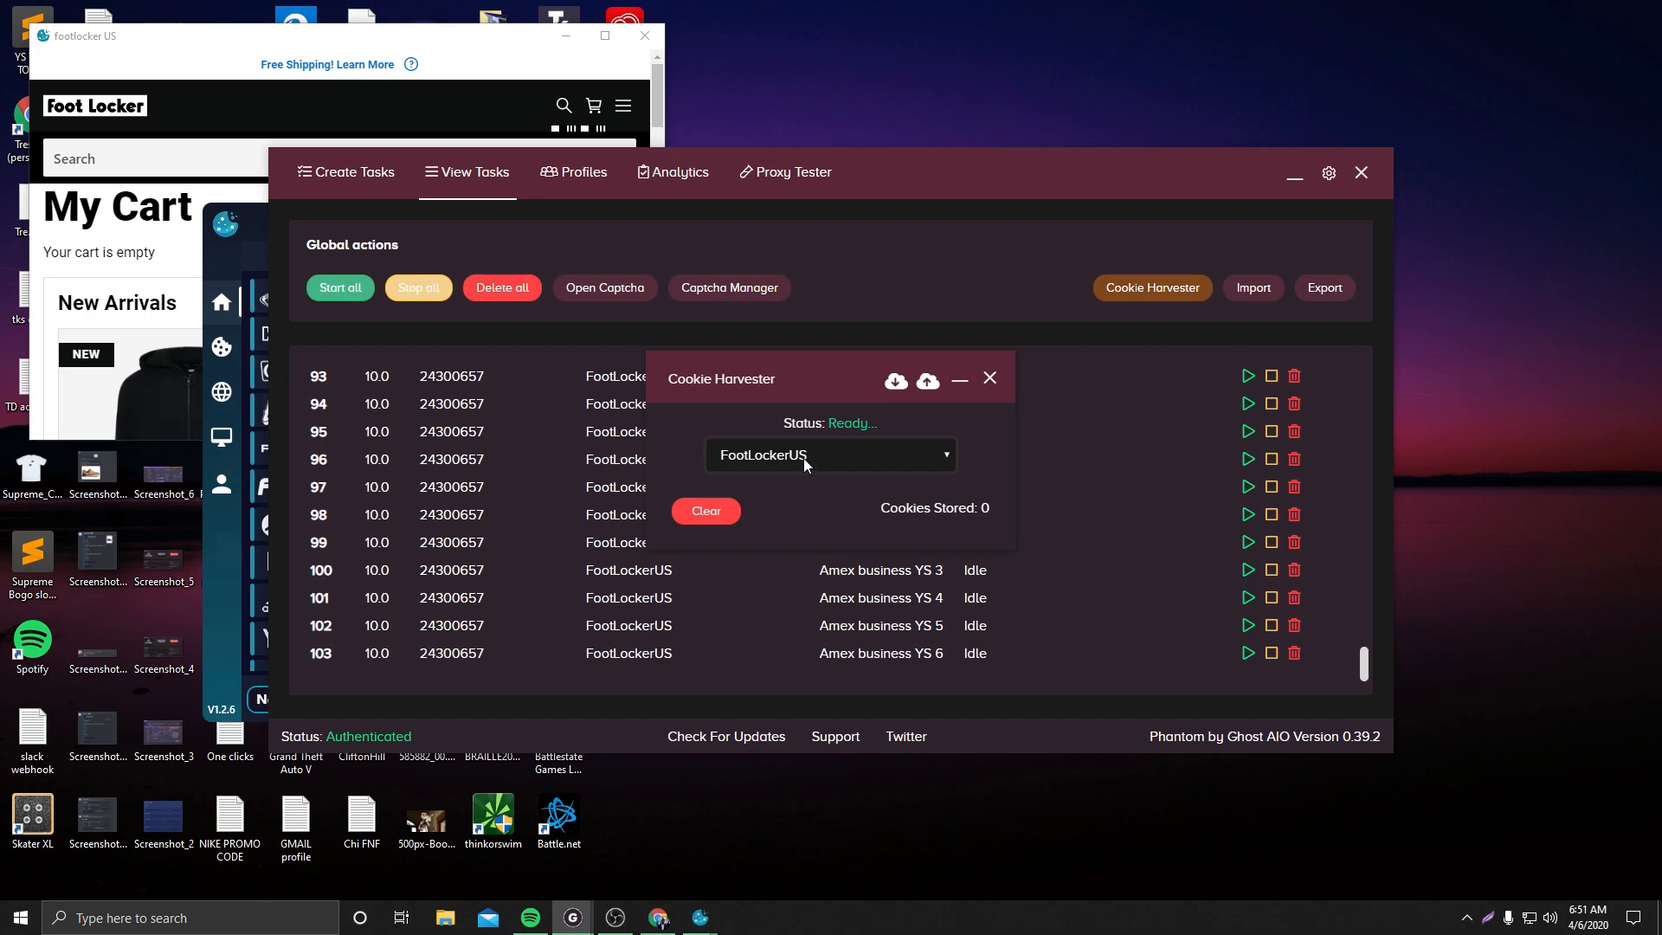
# Bring the cookie harvester app forward and scroll through its list of site harvesters
pyautogui.click(257, 266)
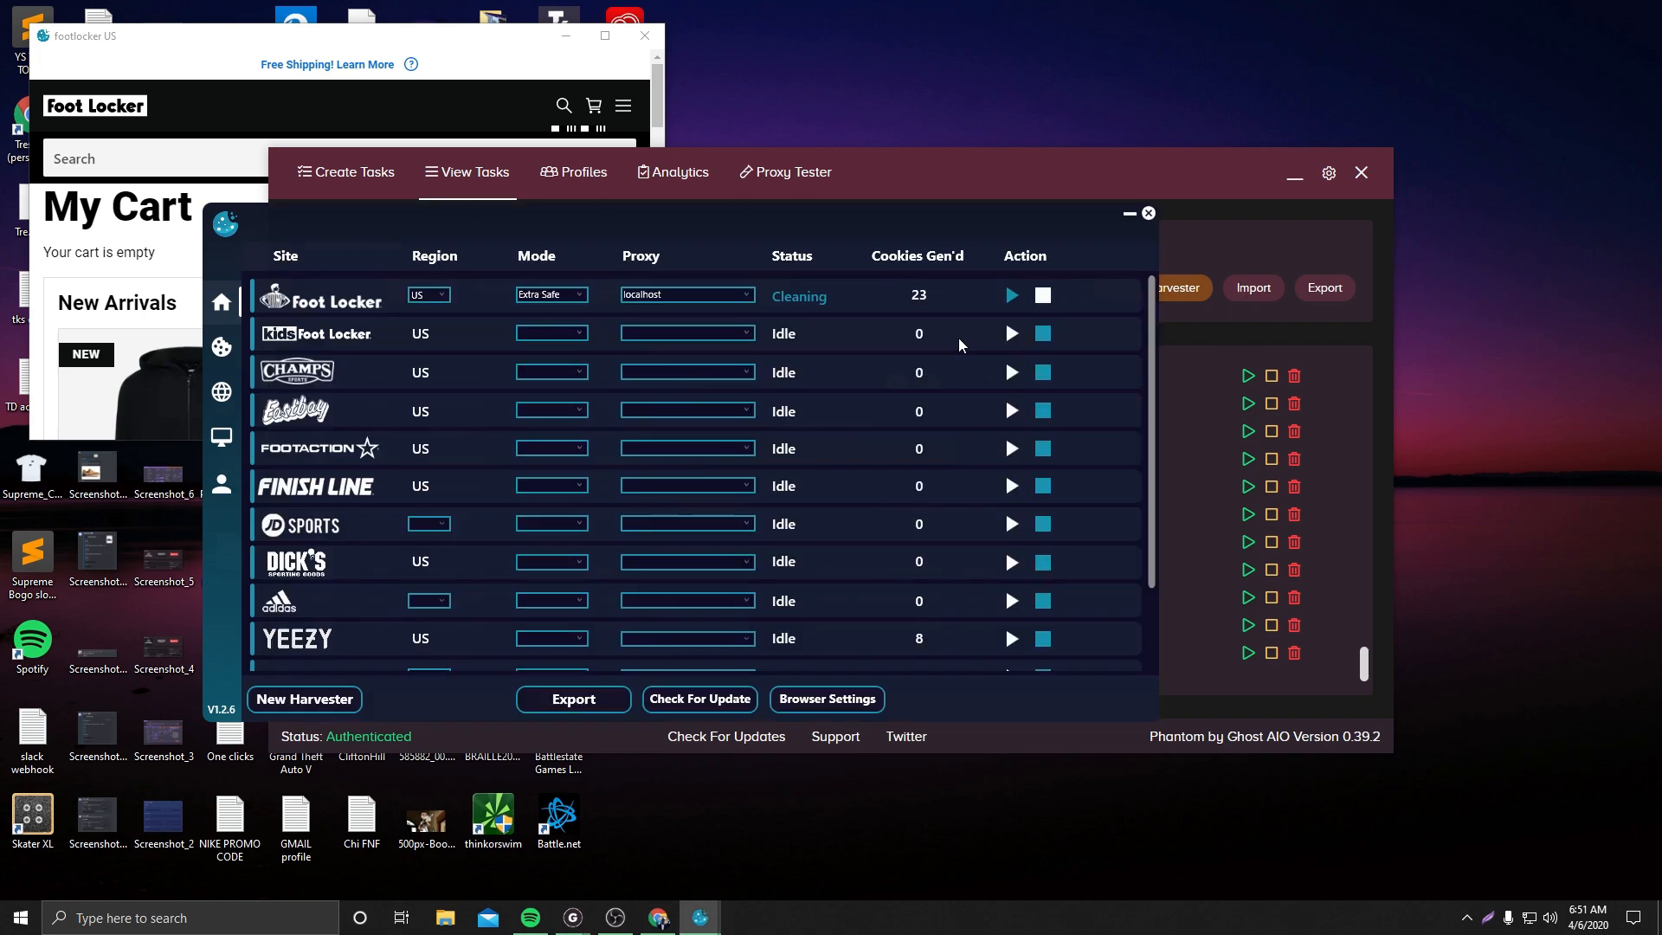
pyautogui.scroll(-3, 403, 519)
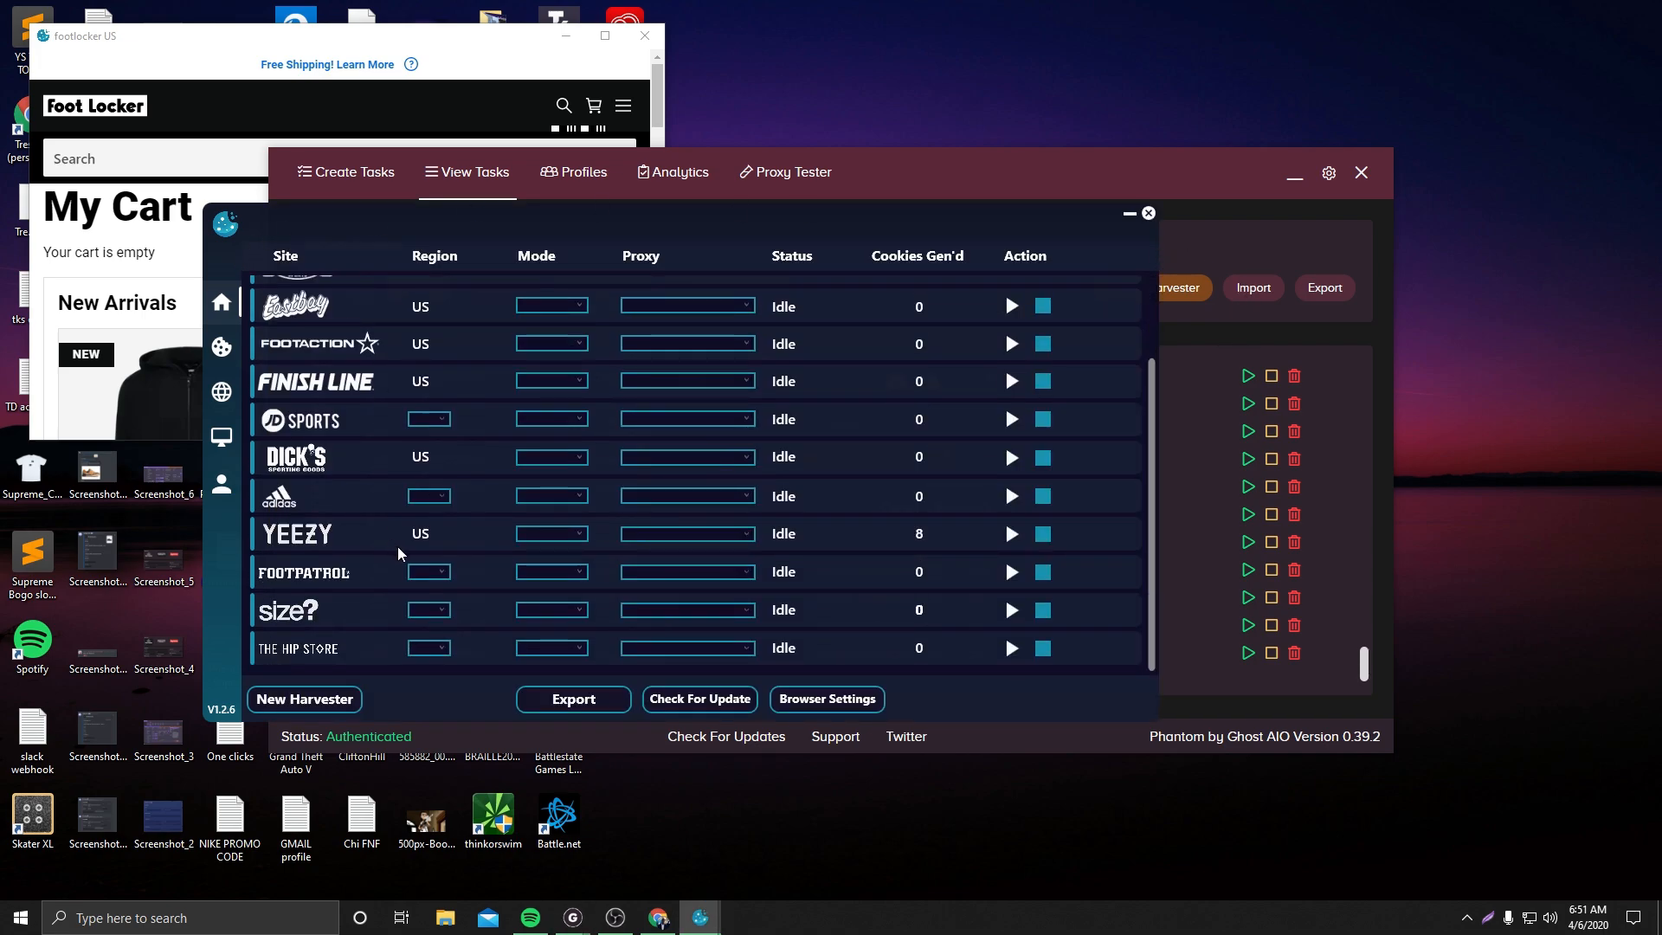
pyautogui.scroll(3, 420, 571)
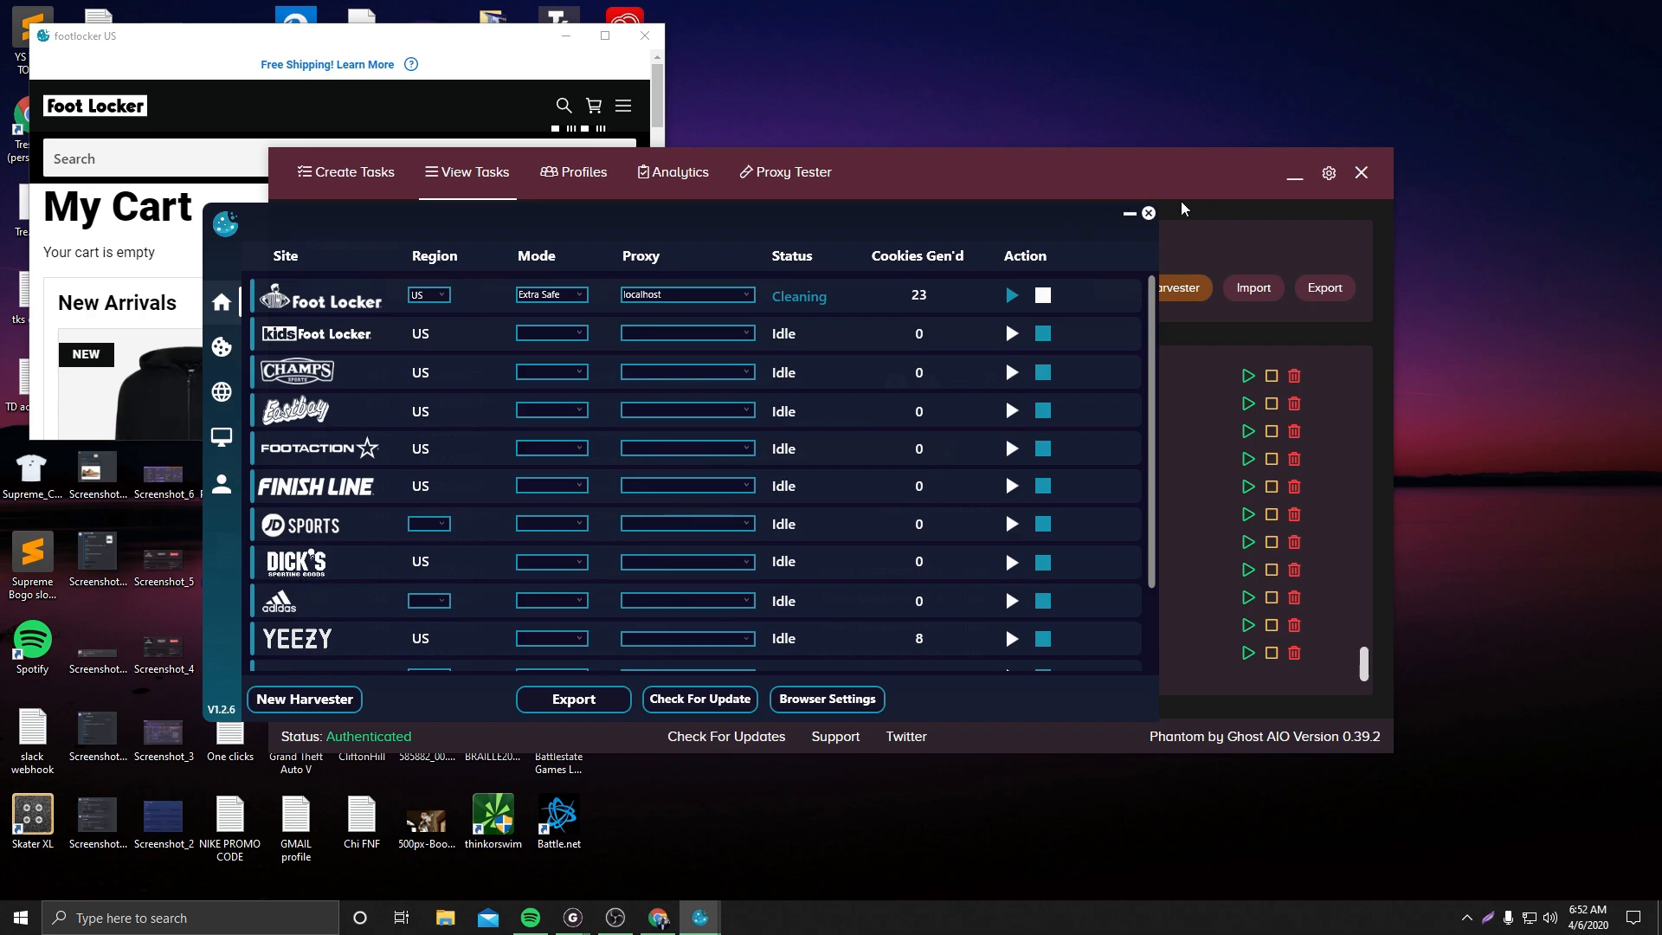
# Return to the bot's task list and scroll through the created tasks
pyautogui.click(1215, 217)
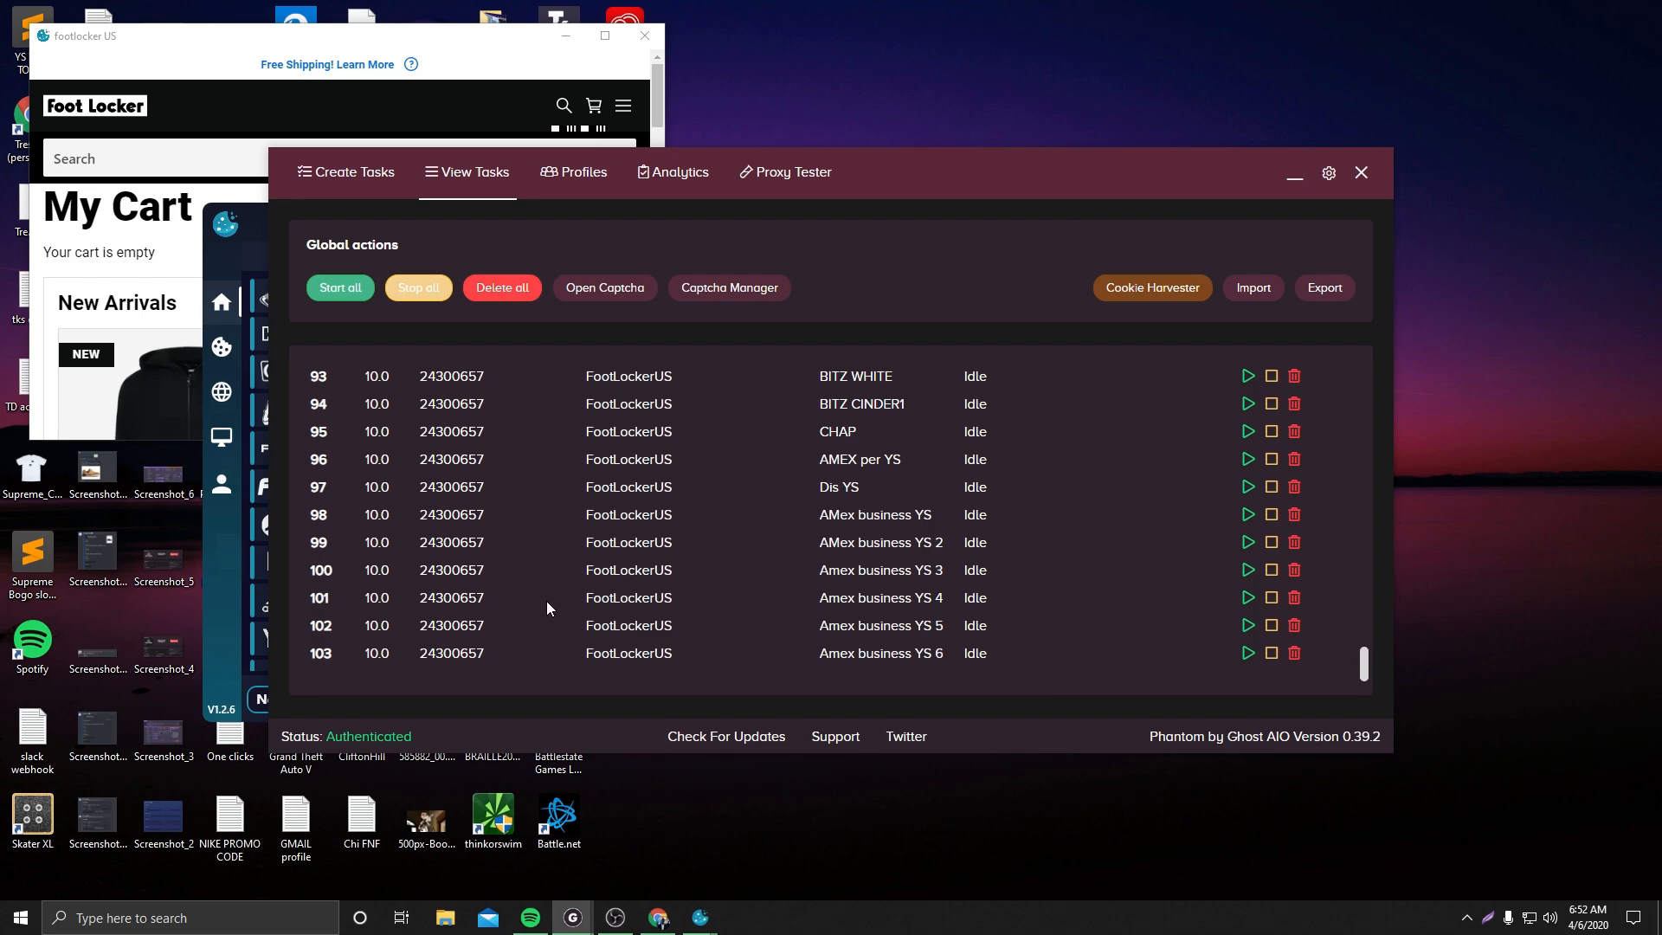
pyautogui.scroll(20, 548, 566)
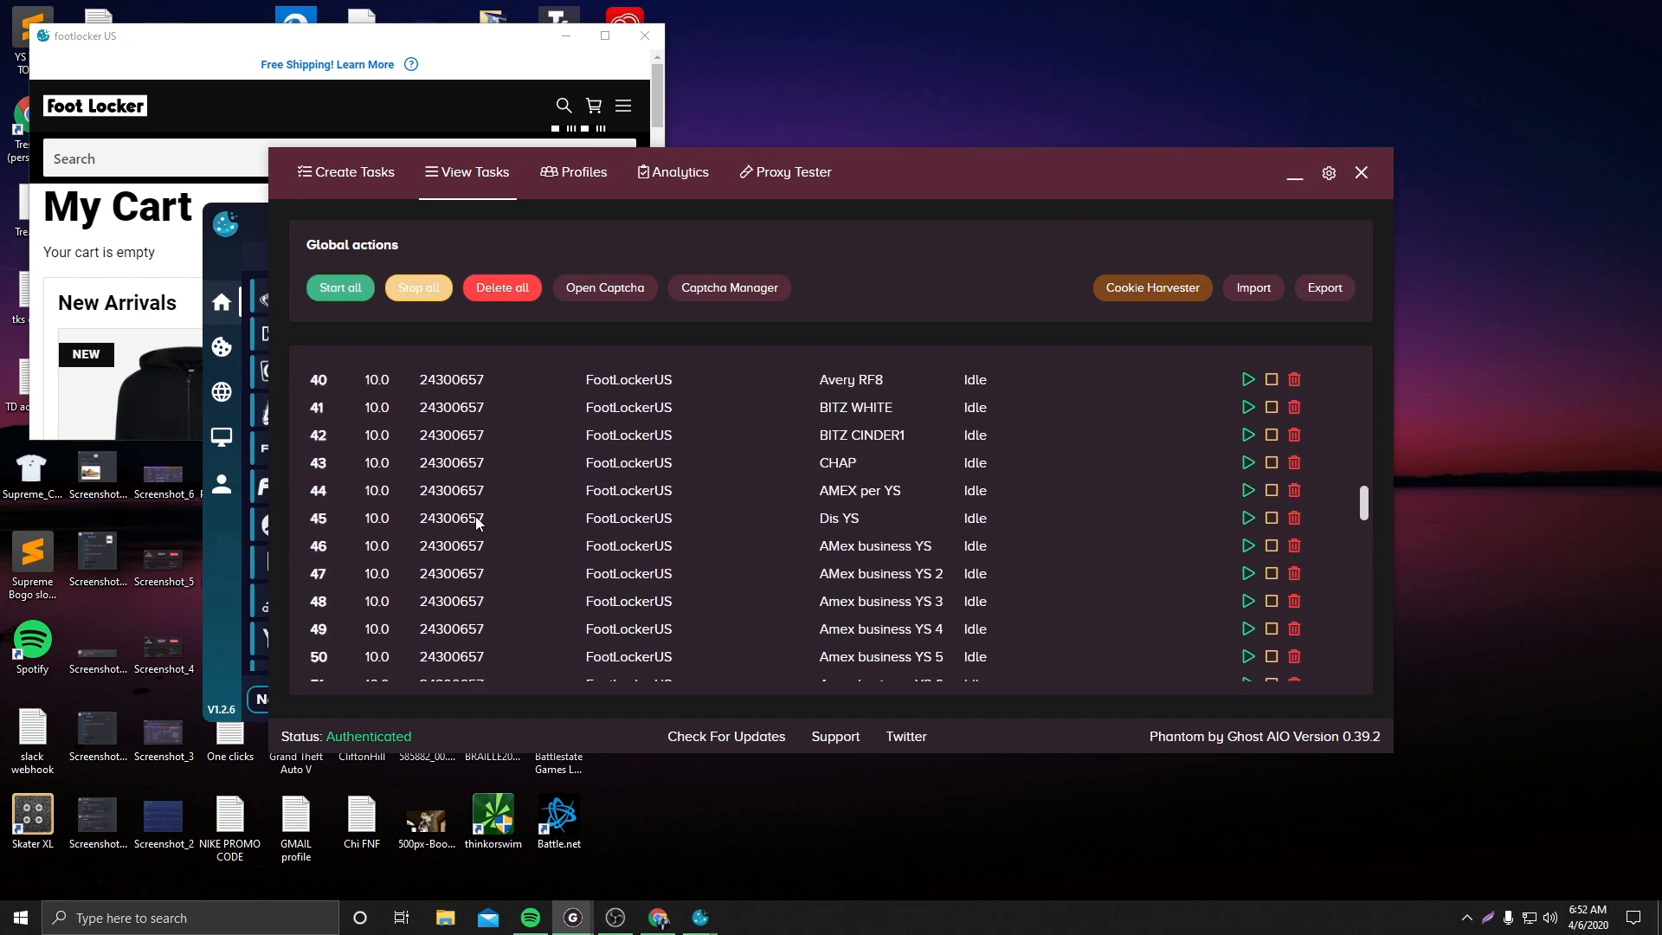
pyautogui.scroll(-5, 485, 471)
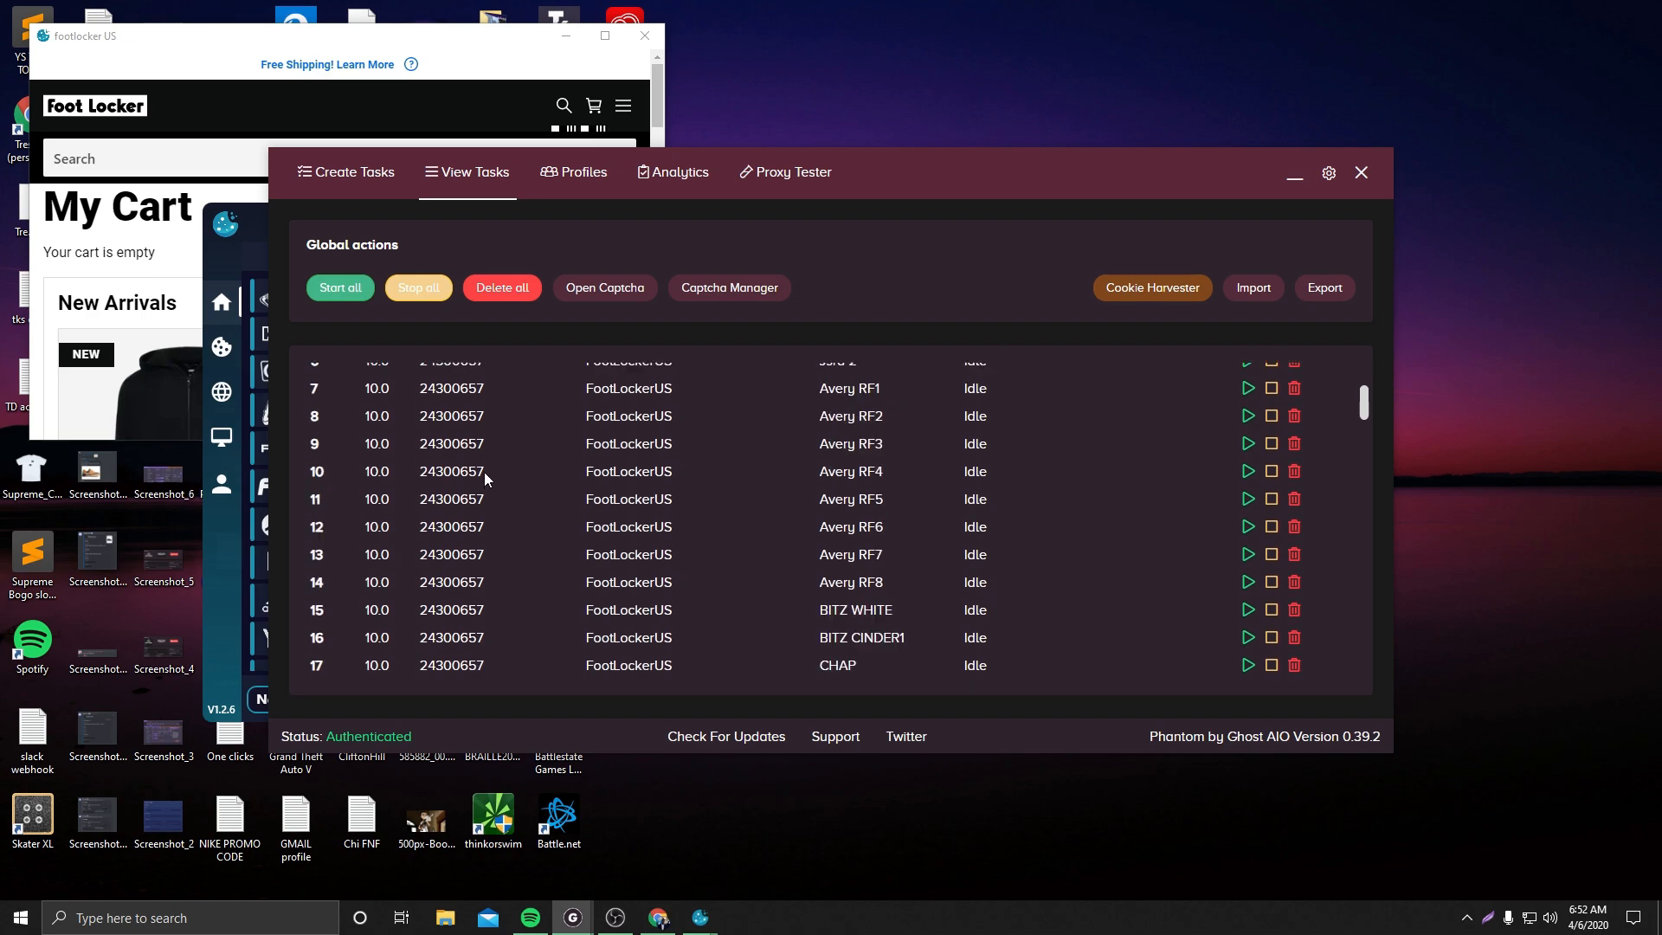
pyautogui.scroll(5, 357, 542)
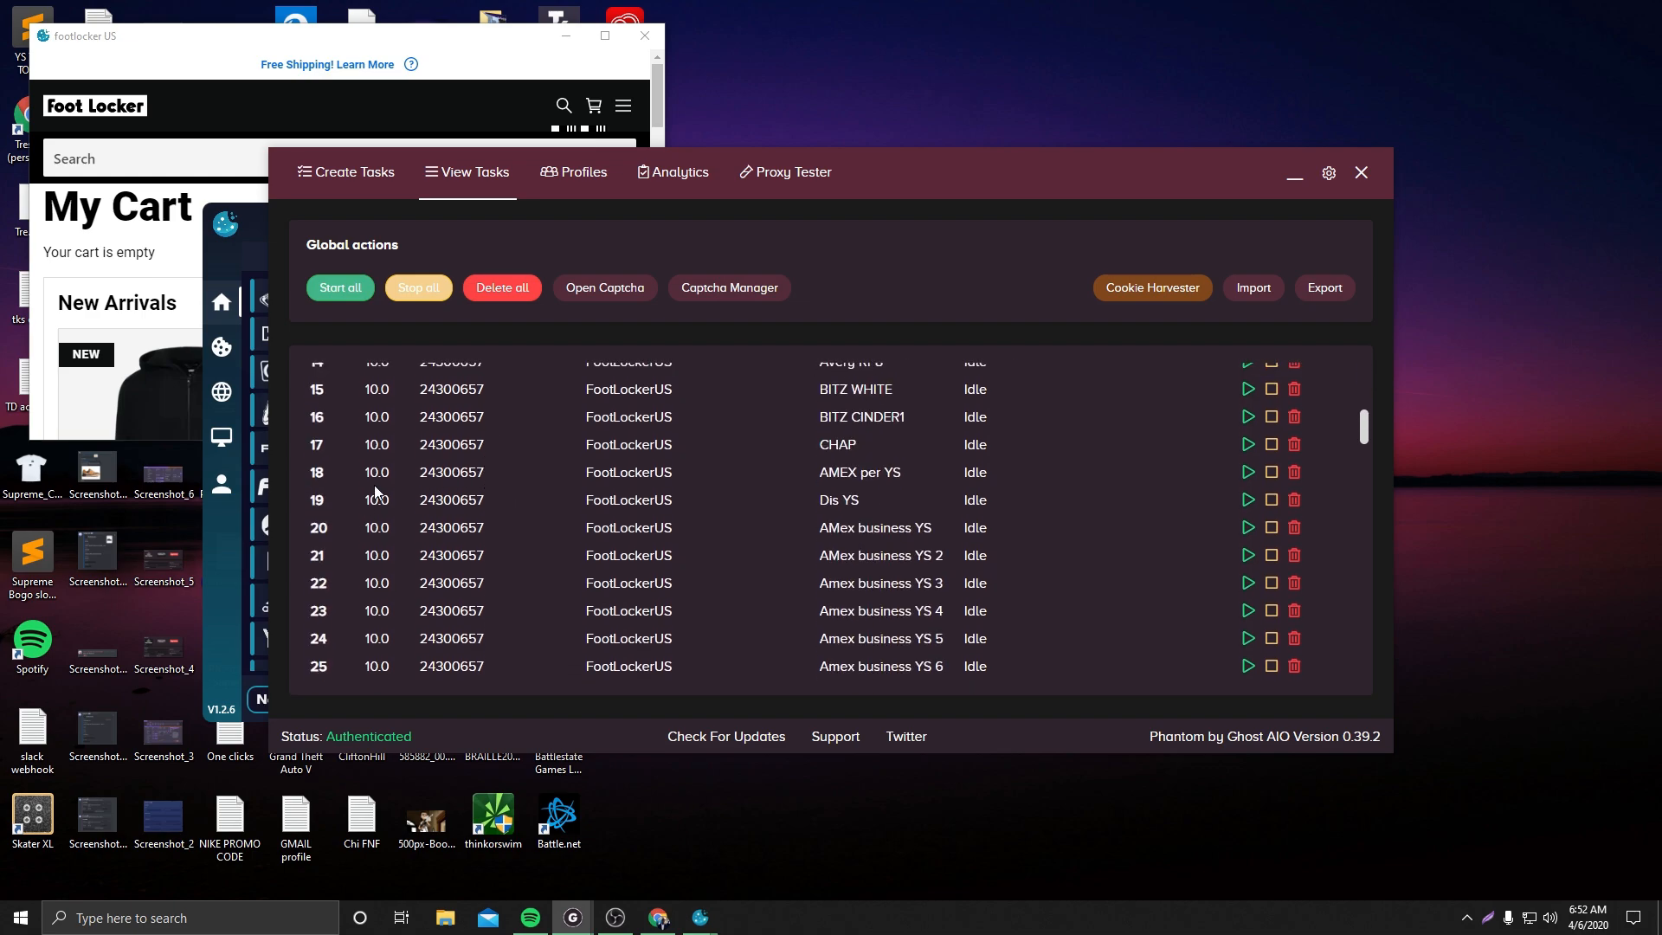